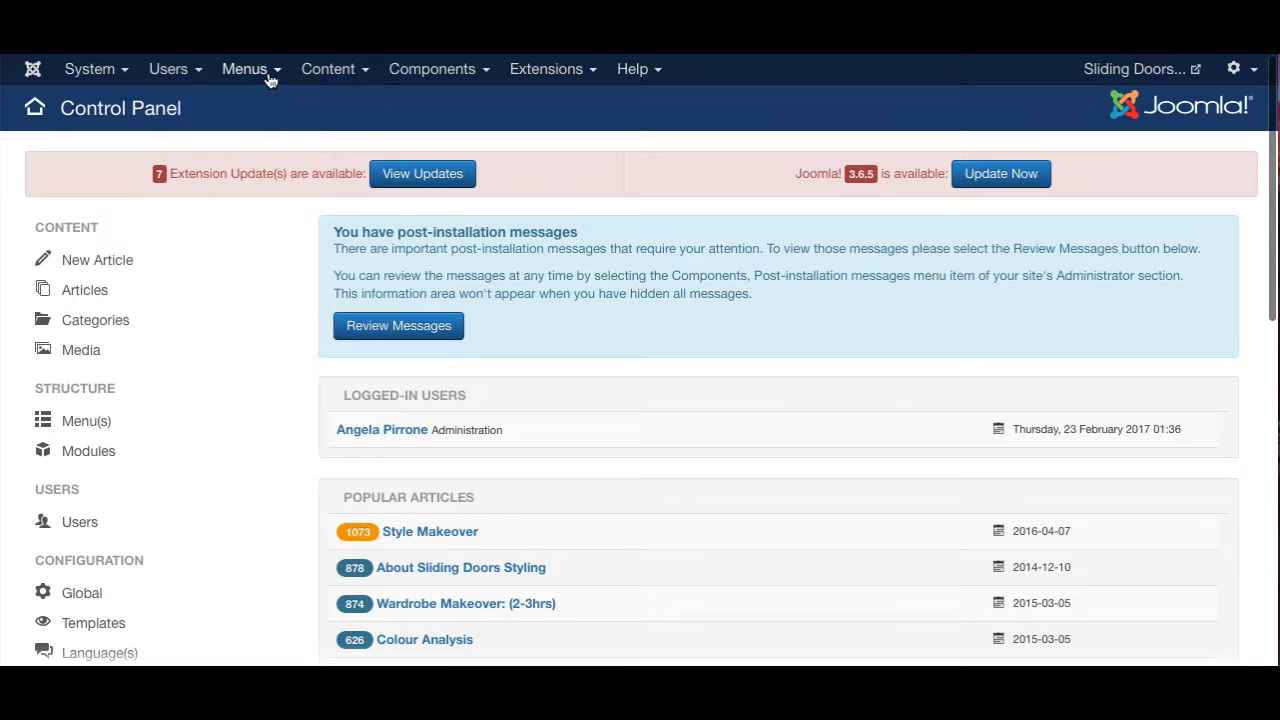
Open the Main Menu's list of menu items from the Menus dropdown.
{"action": "left_click", "coordinate": [270, 78]}
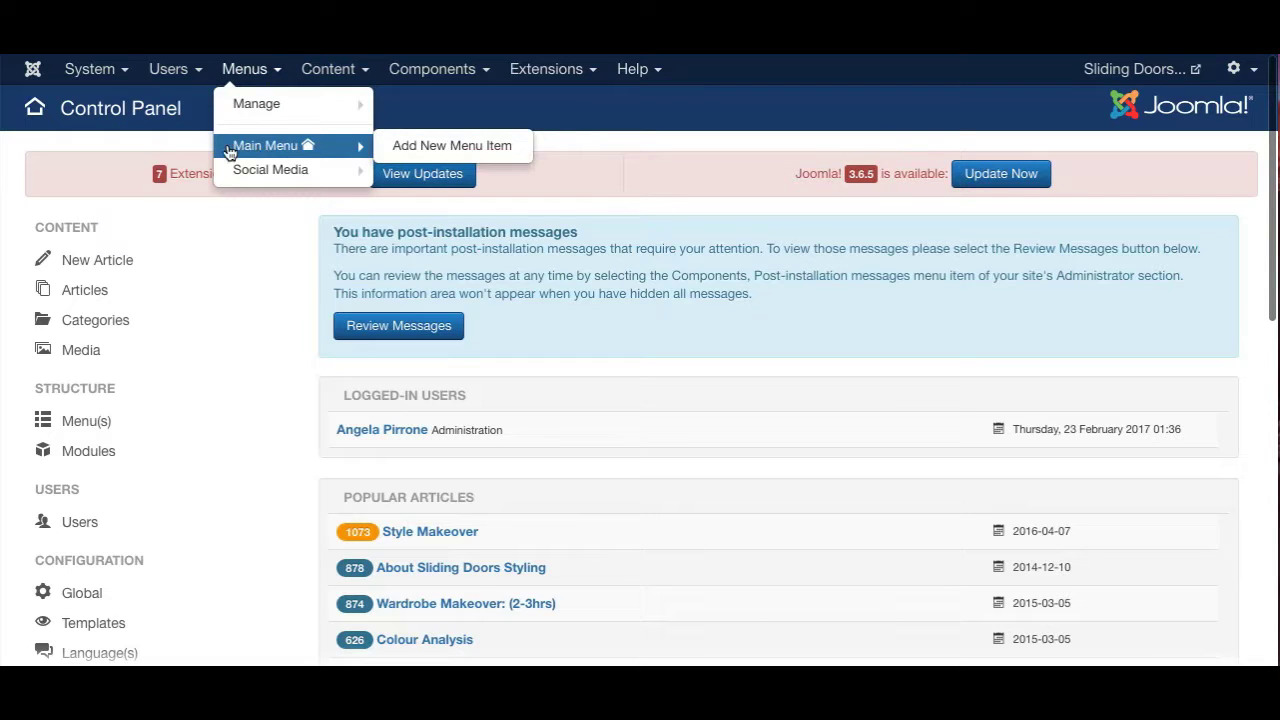
{"action": "left_click", "coordinate": [260, 146]}
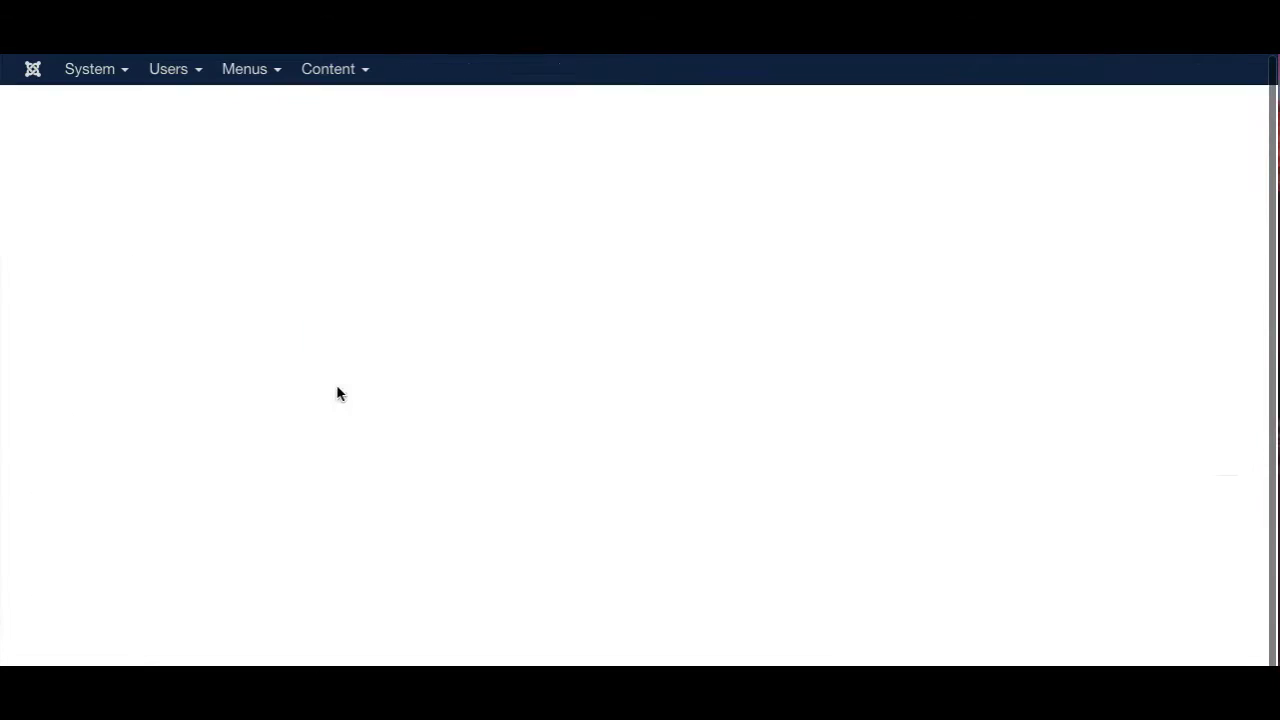
{"action": "scroll", "coordinate": [186, 400], "scroll_direction": "down", "scroll_amount": 10}
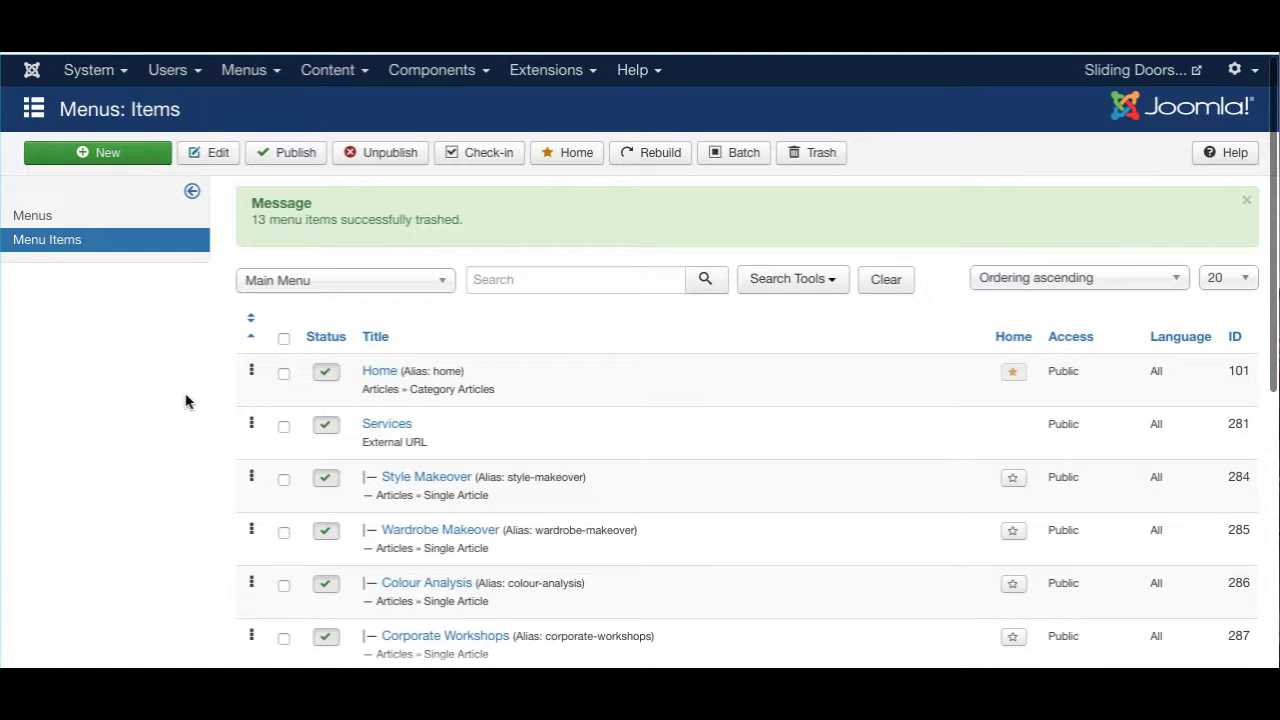
{"action": "scroll", "coordinate": [186, 400], "scroll_direction": "down", "scroll_amount": 3}
{"action": "left_click", "coordinate": [235, 70]}
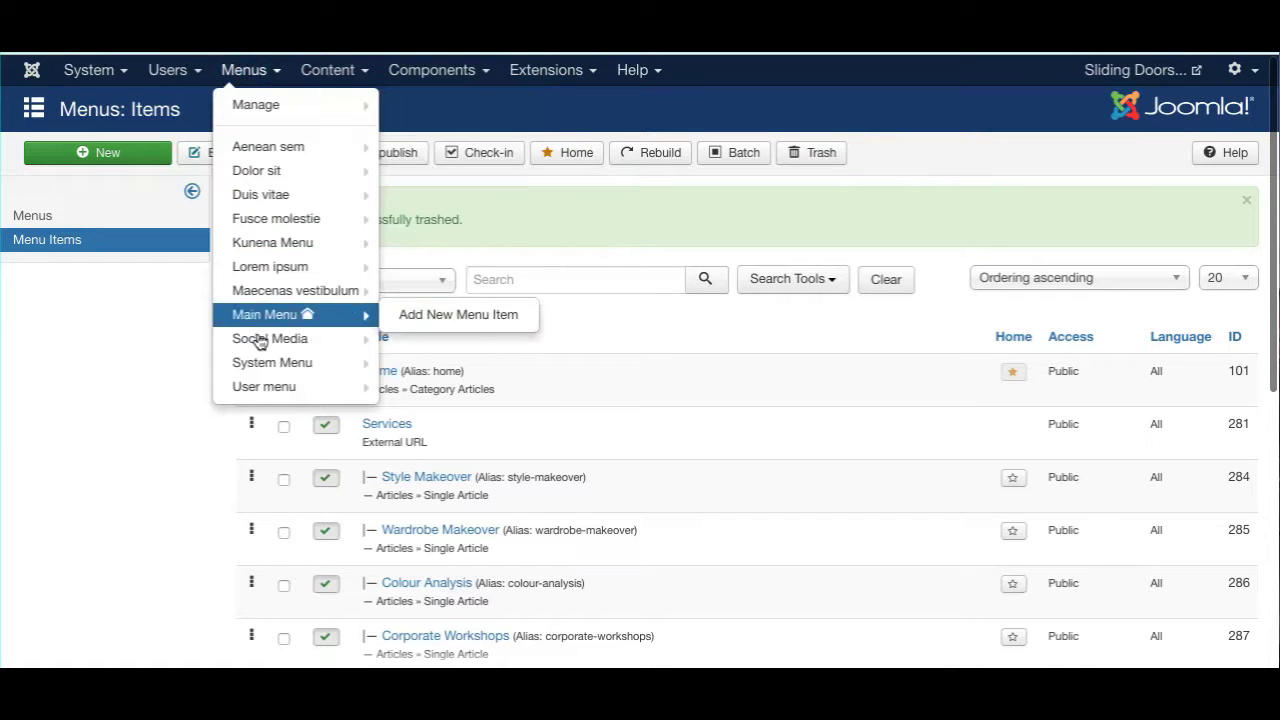
{"action": "left_click", "coordinate": [182, 413]}
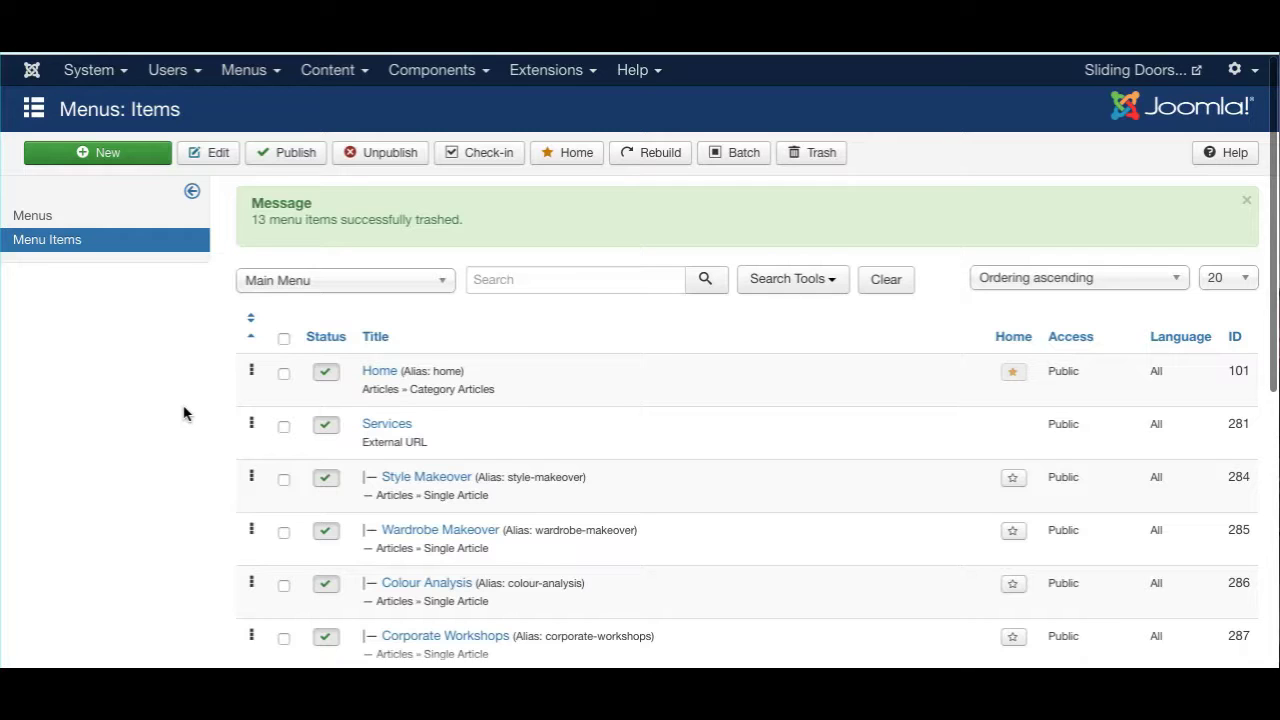
{"action": "scroll", "coordinate": [183, 413], "scroll_direction": "down", "scroll_amount": 3}
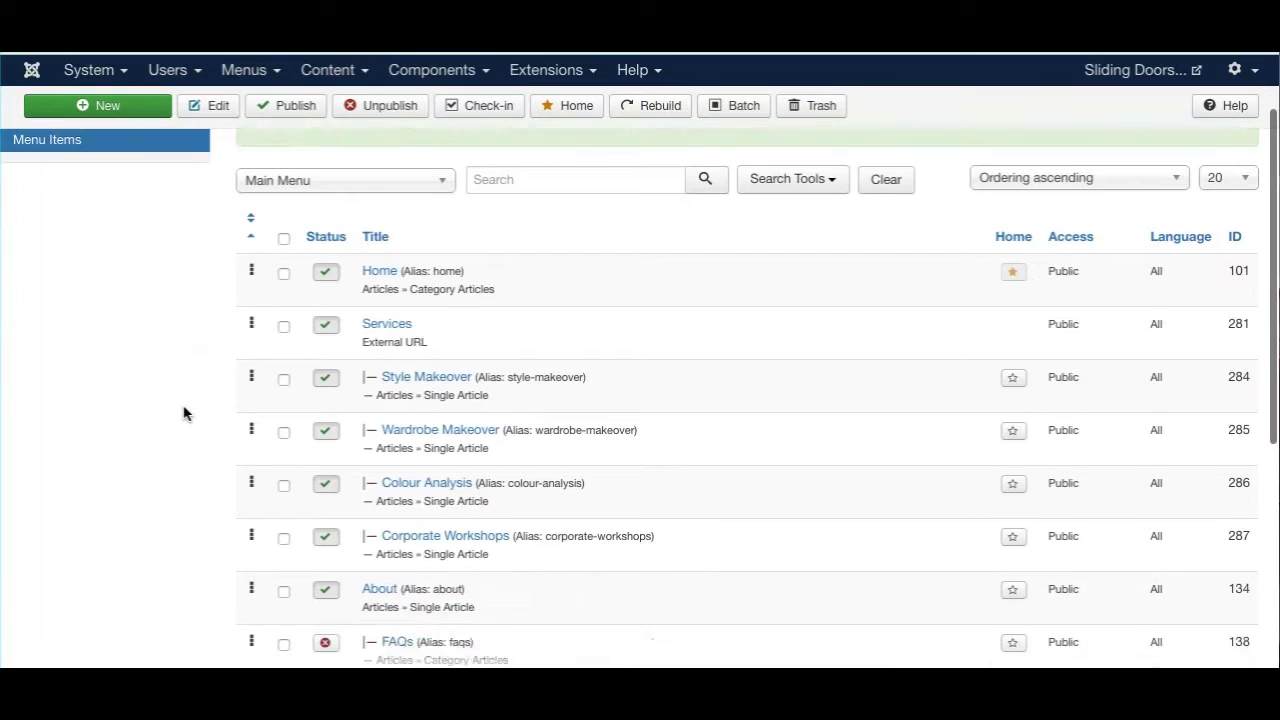
Check all Main Menu items, then untick published Services, Style Makeover, Wardrobe Makeover, Colour Analysis, Corporate Workshops.
{"action": "scroll", "coordinate": [183, 413], "scroll_direction": "down", "scroll_amount": 3}
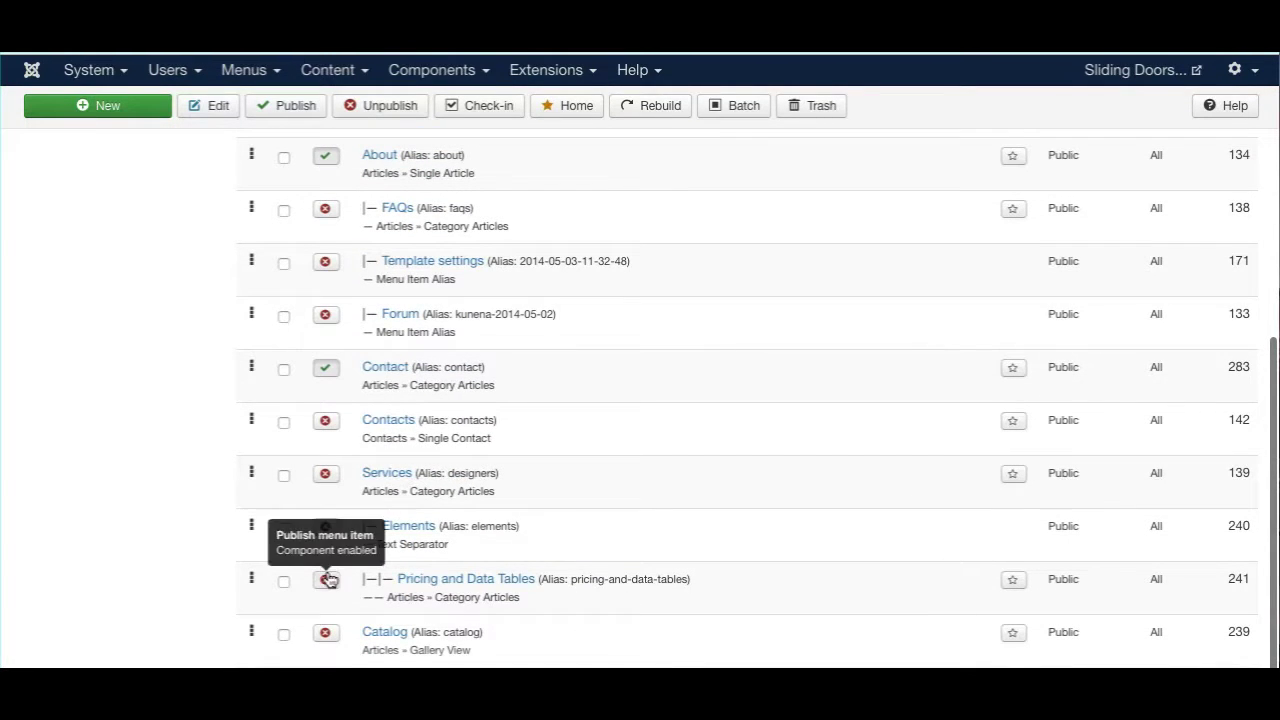
{"action": "scroll", "coordinate": [198, 455], "scroll_direction": "up", "scroll_amount": 3}
{"action": "scroll", "coordinate": [240, 420], "scroll_direction": "up", "scroll_amount": 3}
{"action": "left_click", "coordinate": [283, 338]}
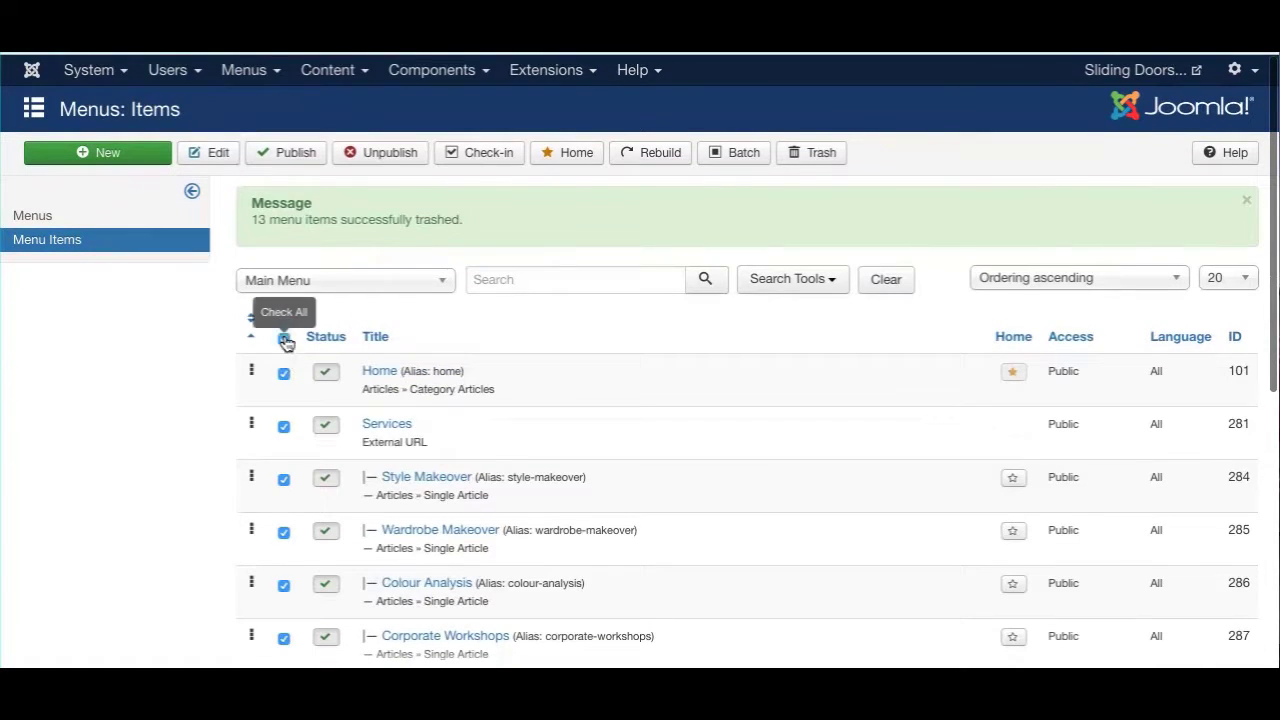
{"action": "left_click", "coordinate": [283, 426]}
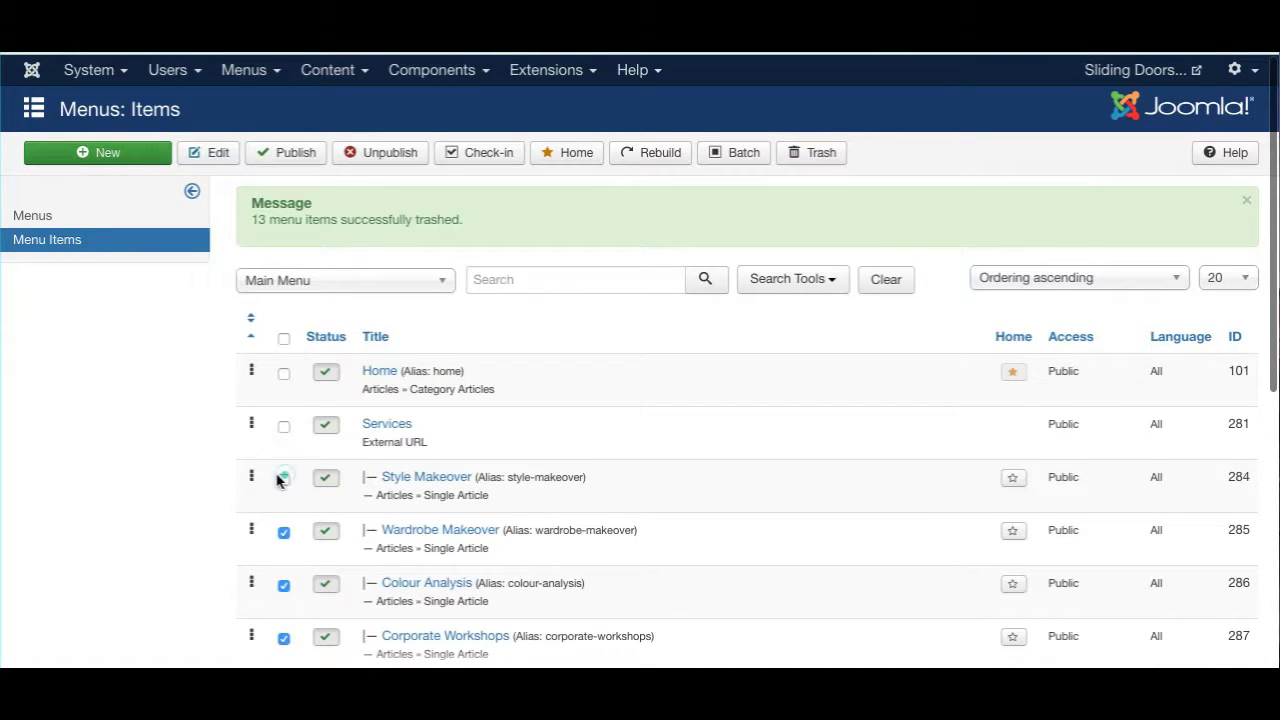
{"action": "left_click", "coordinate": [283, 479]}
{"action": "scroll", "coordinate": [280, 470], "scroll_direction": "down", "scroll_amount": 2}
{"action": "left_click", "coordinate": [283, 350]}
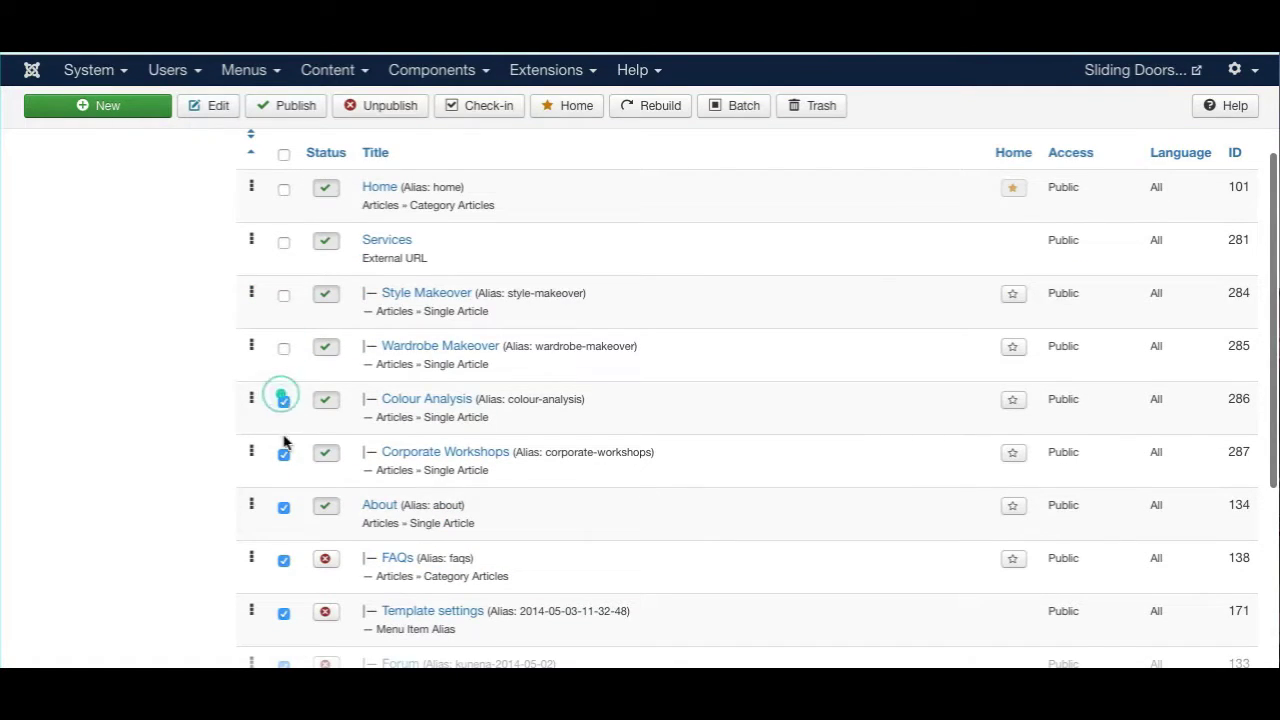
{"action": "left_click", "coordinate": [284, 402]}
{"action": "left_click", "coordinate": [284, 454]}
Untick published About and Contact, then trash the eight remaining unpublished items.
{"action": "scroll", "coordinate": [240, 440], "scroll_direction": "down", "scroll_amount": 1}
{"action": "left_click", "coordinate": [284, 416]}
{"action": "scroll", "coordinate": [403, 320], "scroll_direction": "up", "scroll_amount": 2}
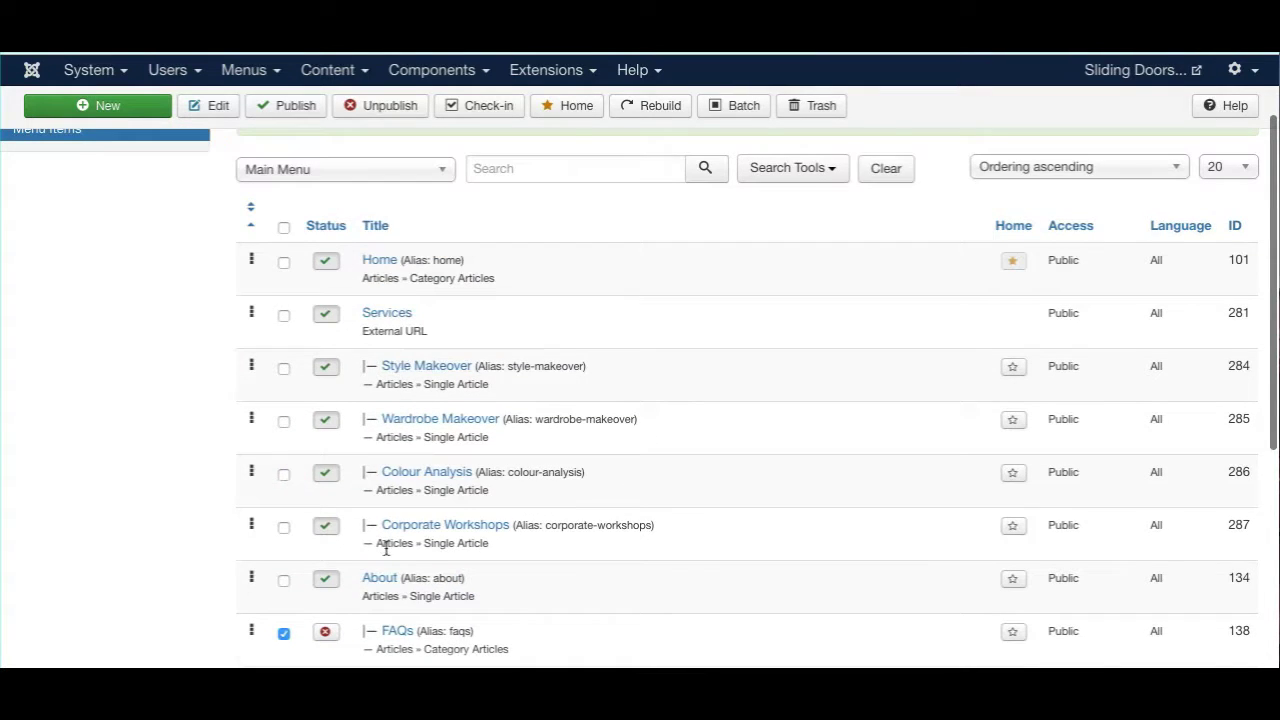
{"action": "scroll", "coordinate": [223, 503], "scroll_direction": "down", "scroll_amount": 4}
{"action": "left_click", "coordinate": [284, 483]}
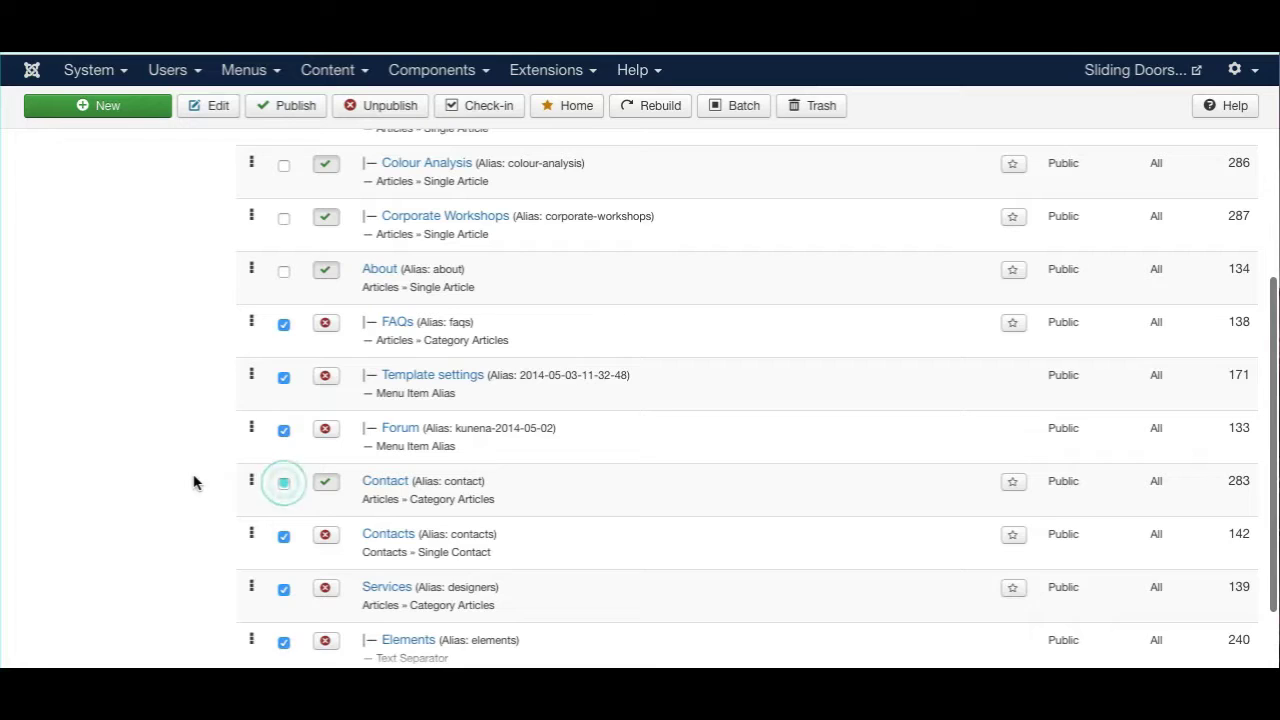
{"action": "scroll", "coordinate": [194, 481], "scroll_direction": "down", "scroll_amount": 2}
{"action": "scroll", "coordinate": [363, 517], "scroll_direction": "up", "scroll_amount": 3}
{"action": "left_click", "coordinate": [811, 105]}
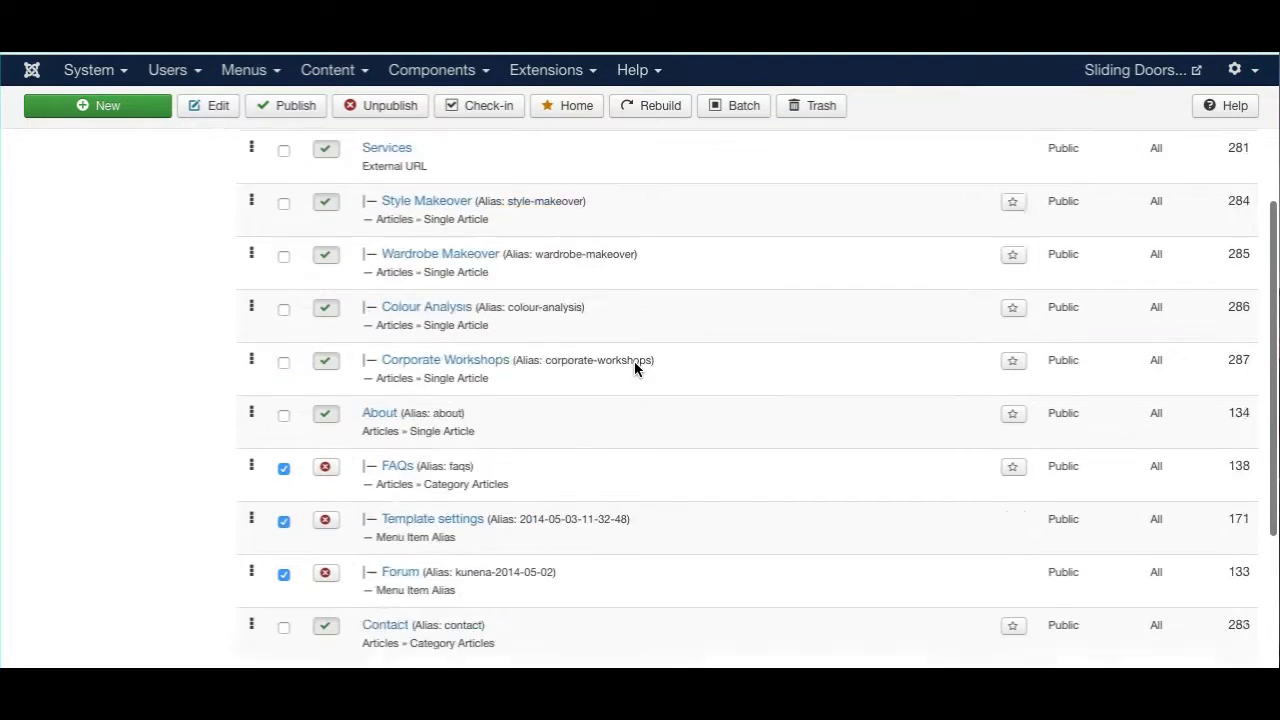
{"action": "scroll", "coordinate": [634, 370], "scroll_direction": "down", "scroll_amount": 1}
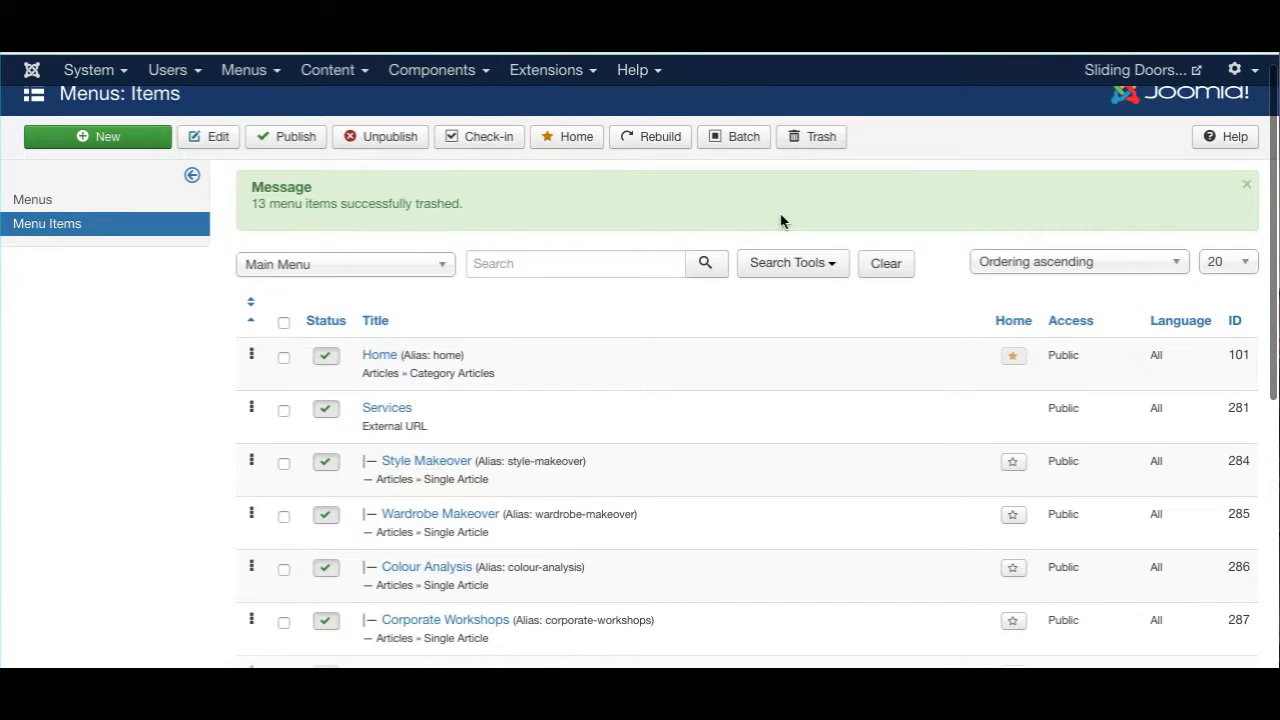
{"action": "left_click", "coordinate": [805, 136]}
{"action": "scroll", "coordinate": [731, 382], "scroll_direction": "down", "scroll_amount": 2}
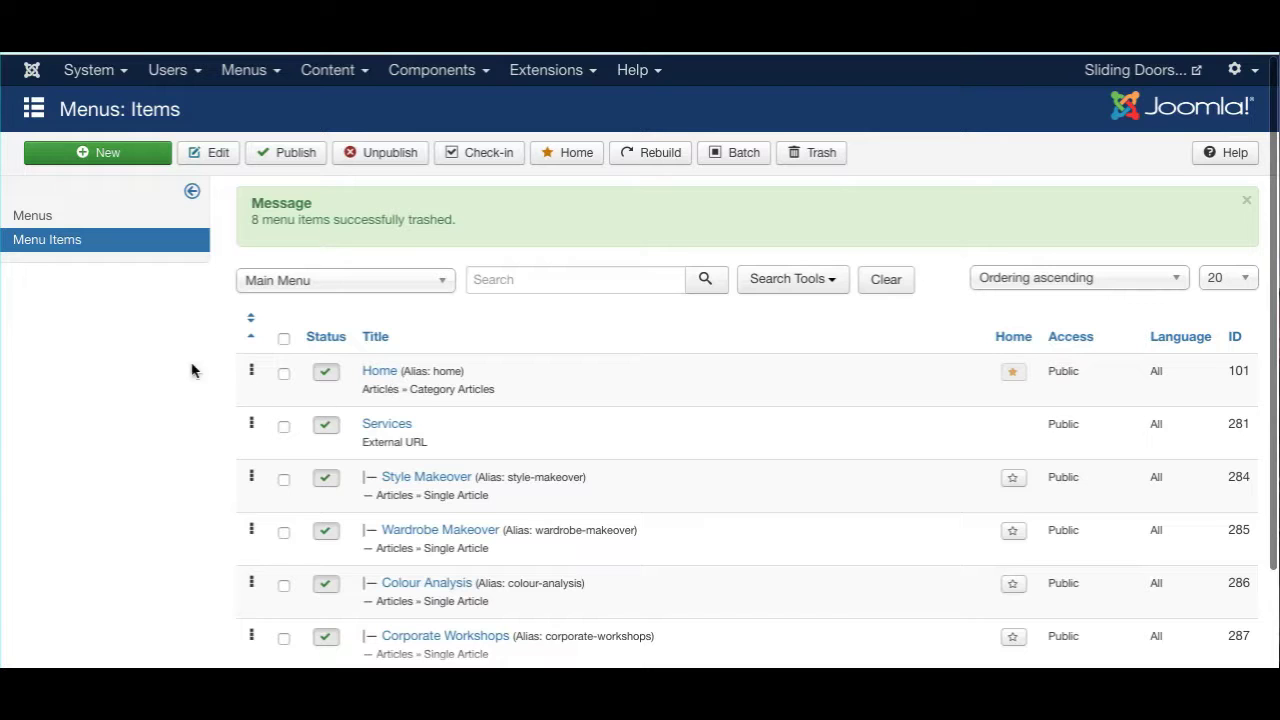
{"action": "left_click", "coordinate": [255, 72]}
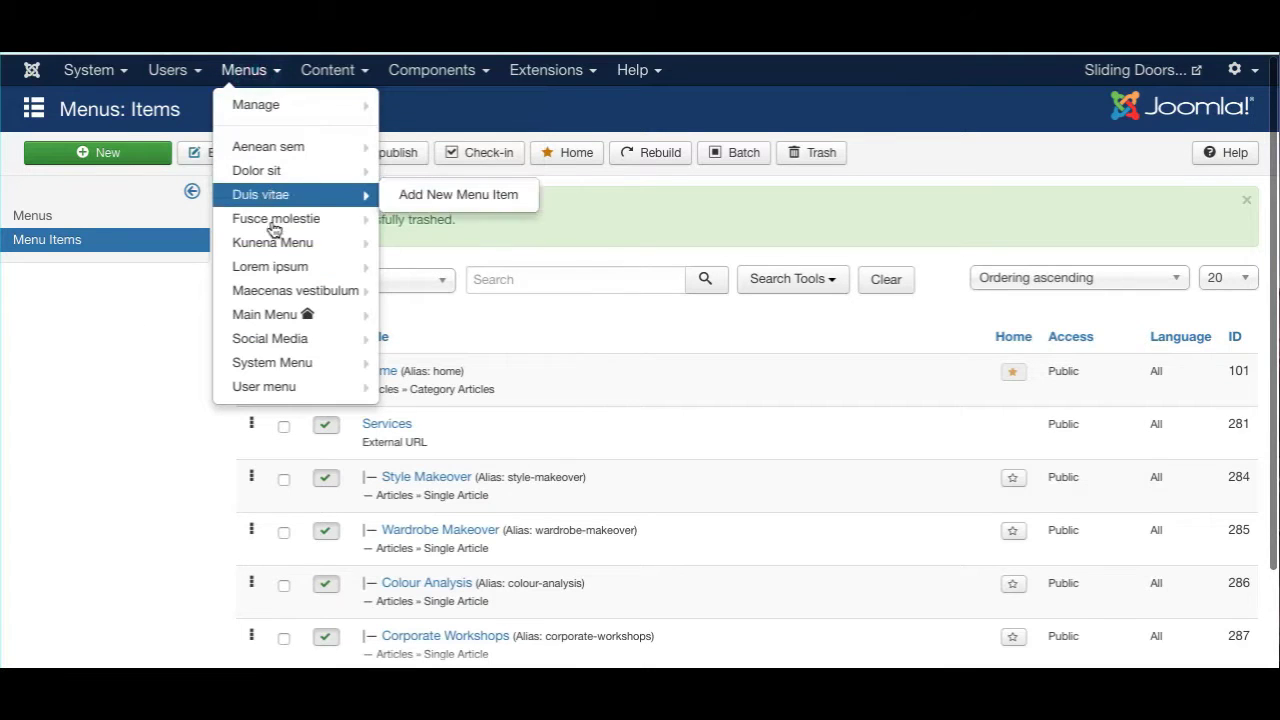
{"action": "mouse_move", "coordinate": [267, 208]}
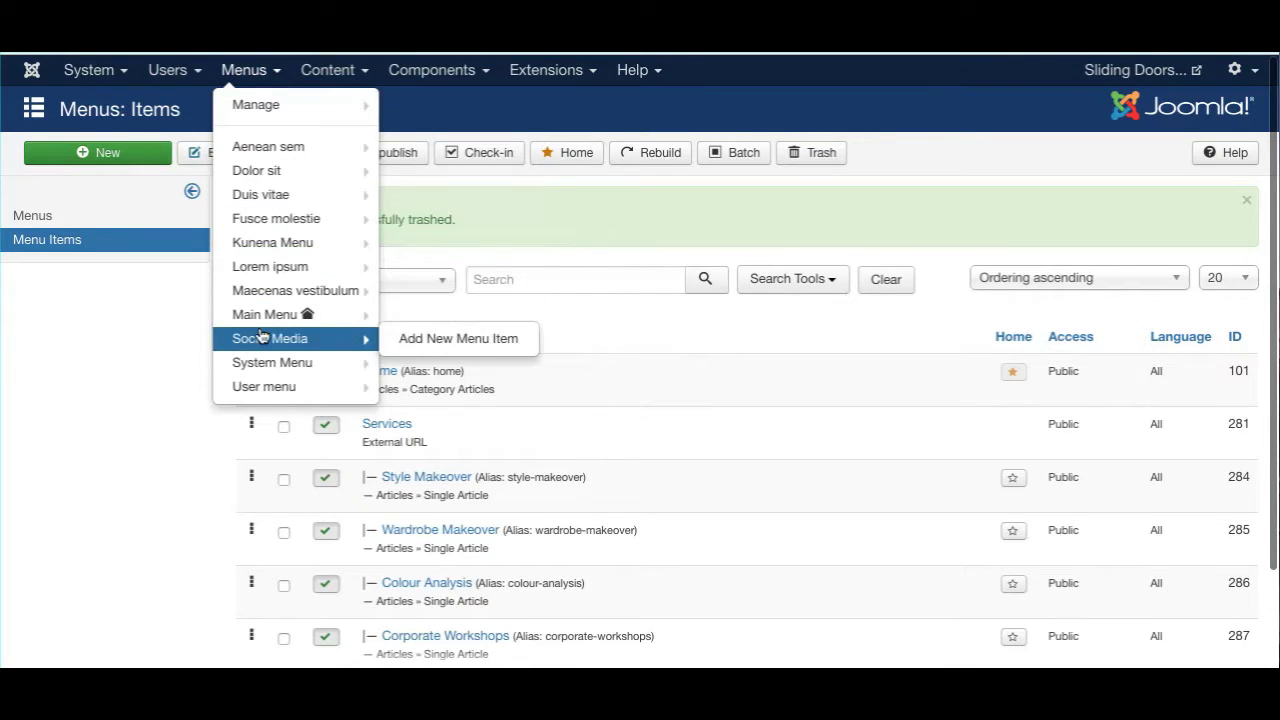
{"action": "mouse_move", "coordinate": [254, 362]}
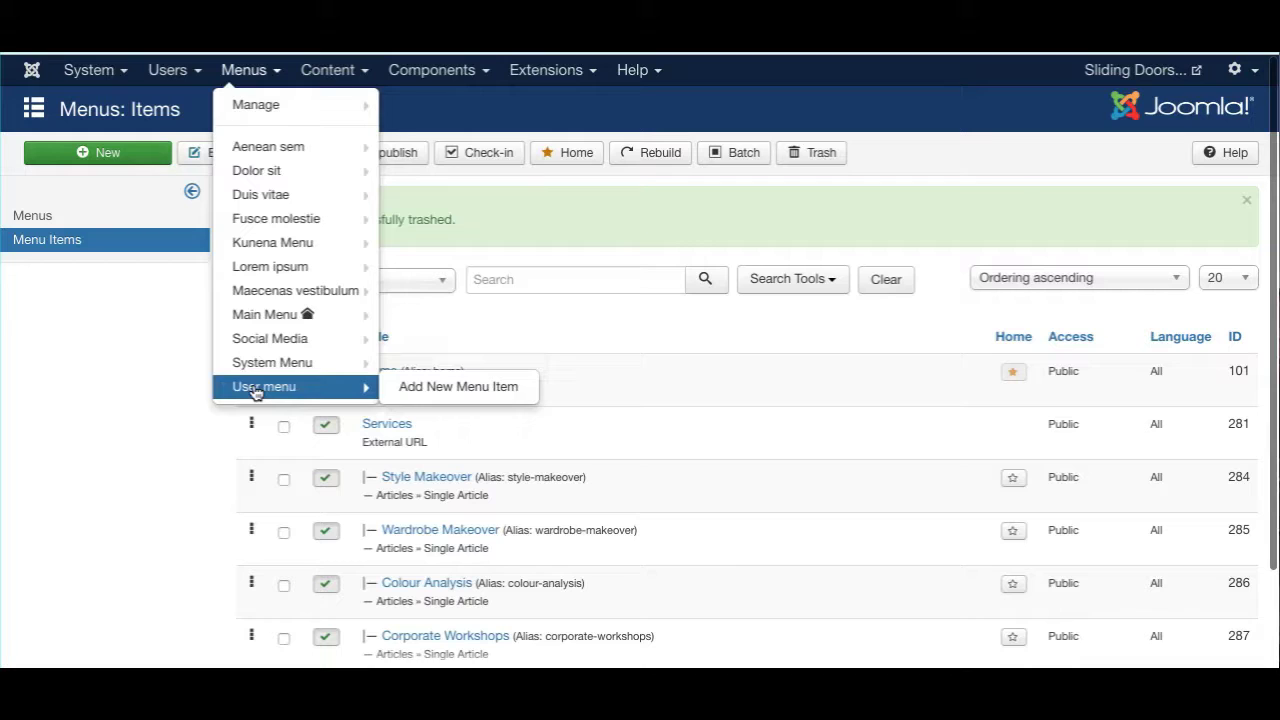
{"action": "mouse_move", "coordinate": [250, 317]}
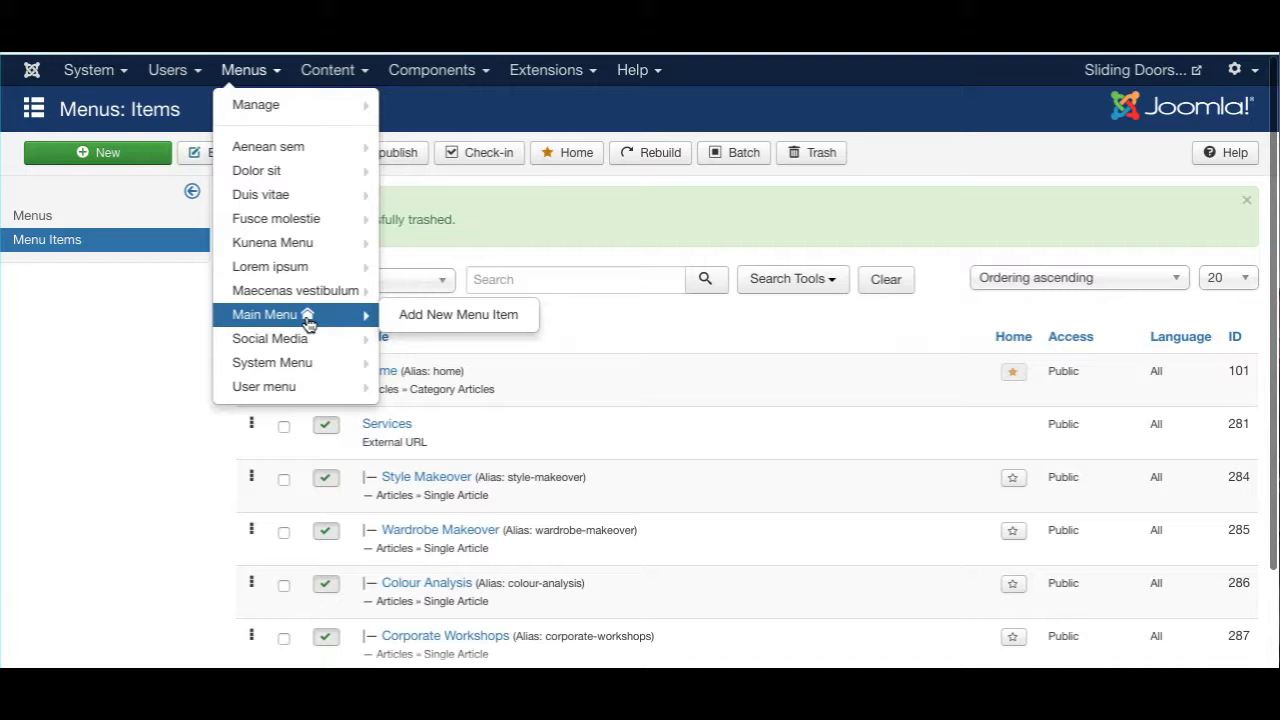
{"action": "mouse_move", "coordinate": [262, 388]}
{"action": "mouse_move", "coordinate": [297, 176]}
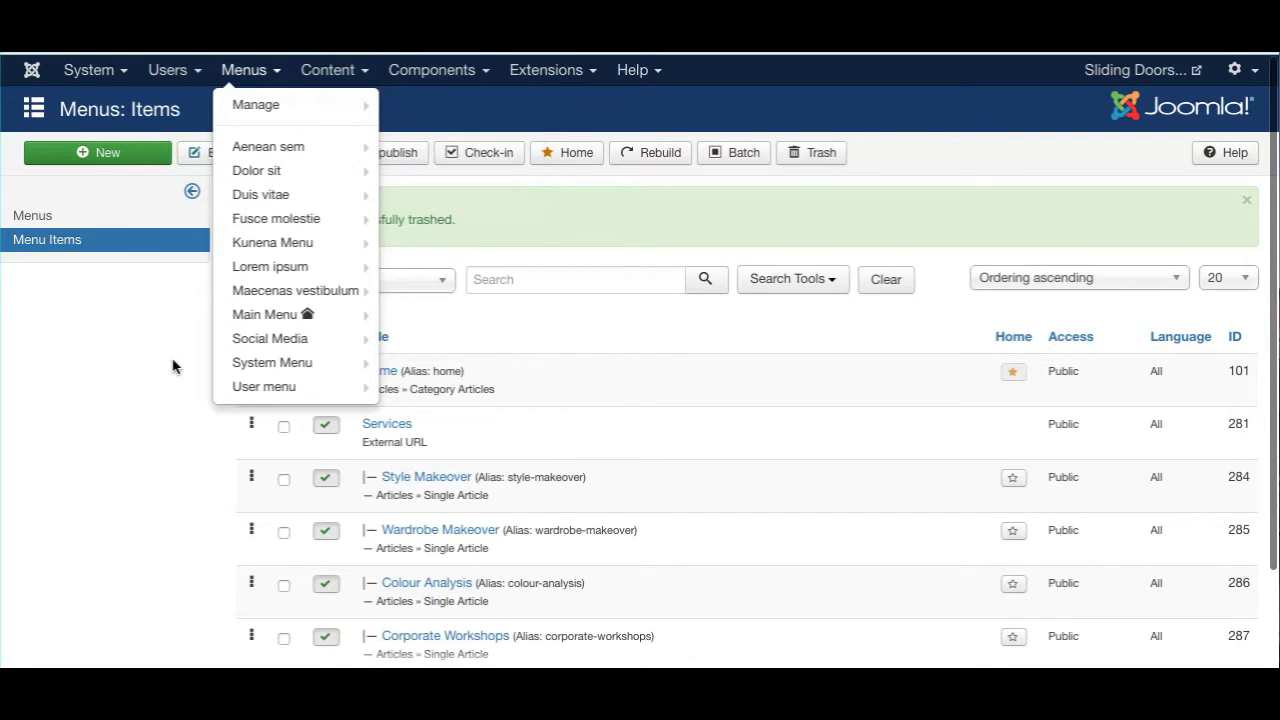
Go to the menu types list and scroll down to the Fusce molestie menu.
{"action": "left_click", "coordinate": [34, 218]}
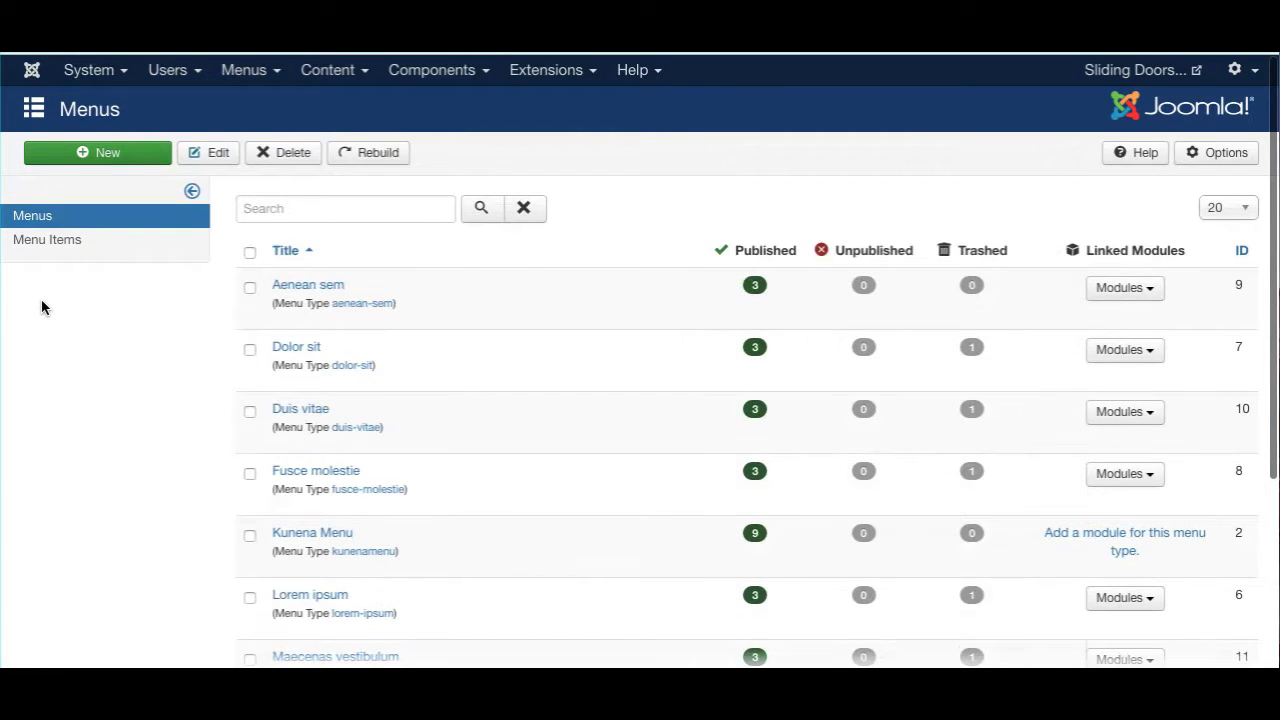
{"action": "scroll", "coordinate": [43, 306], "scroll_direction": "down", "scroll_amount": 2}
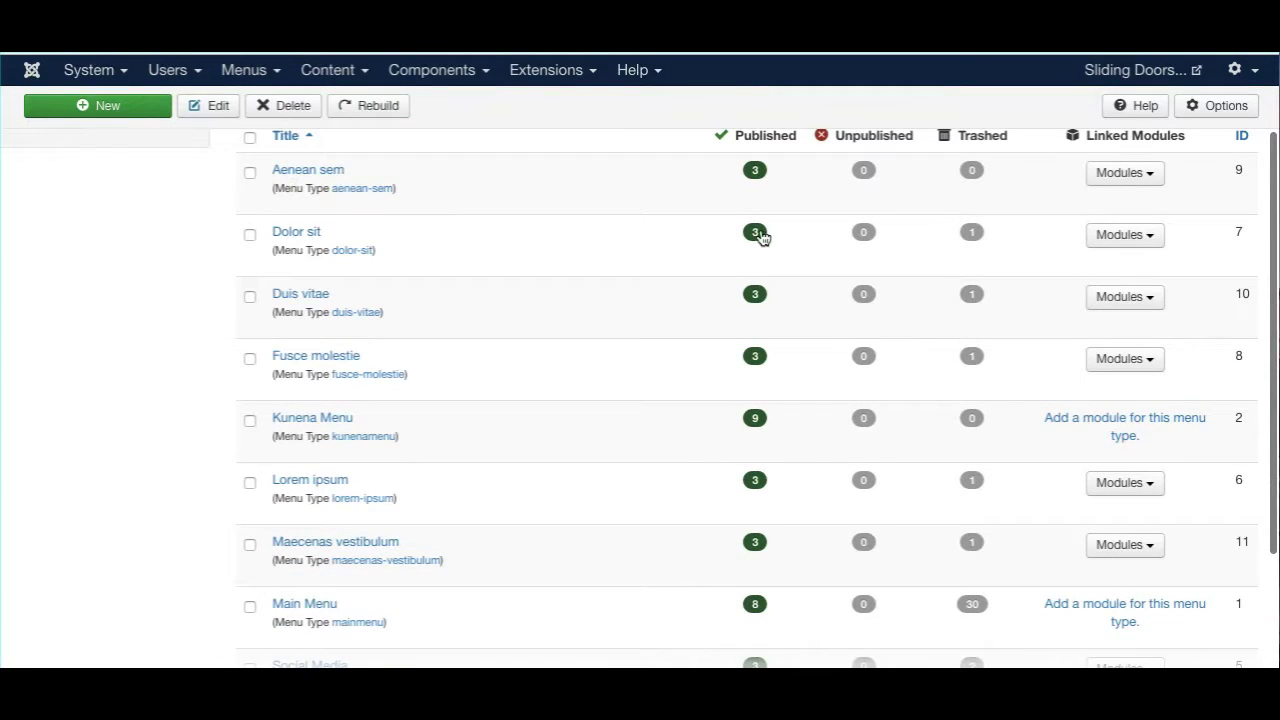
{"action": "scroll", "coordinate": [770, 210], "scroll_direction": "up", "scroll_amount": 1}
{"action": "scroll", "coordinate": [760, 212], "scroll_direction": "down", "scroll_amount": 1}
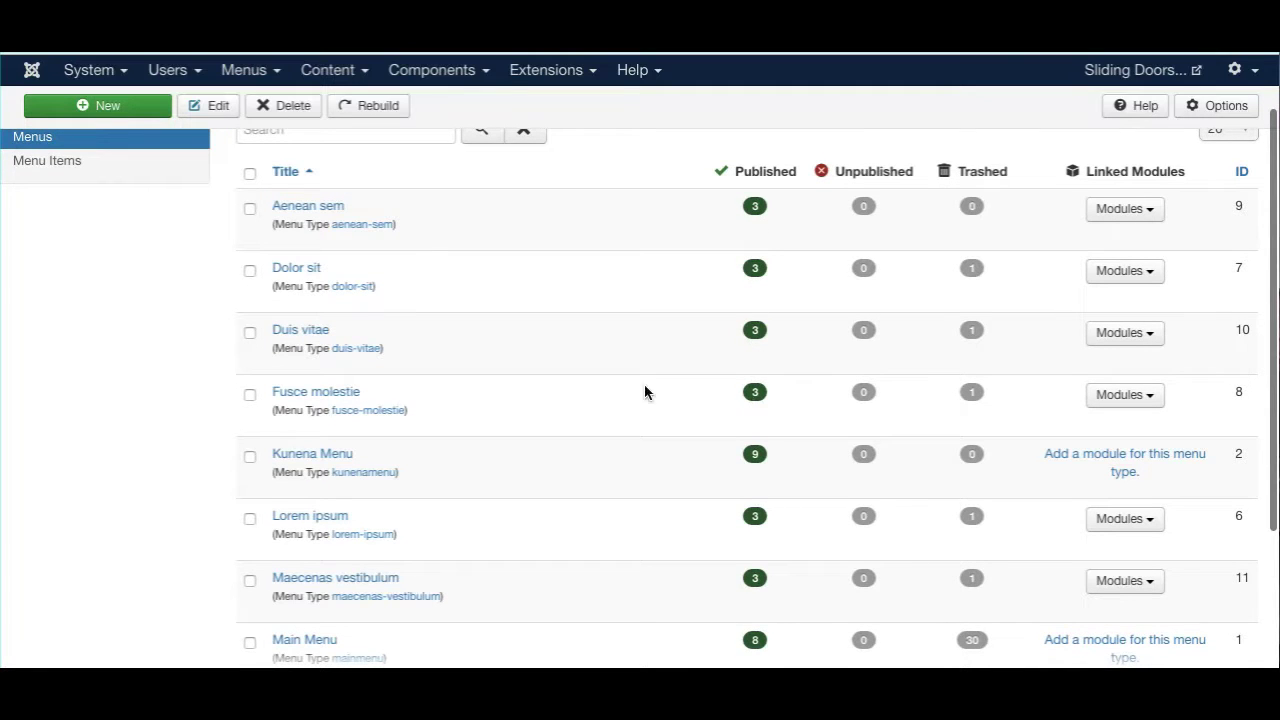
{"action": "scroll", "coordinate": [300, 409], "scroll_direction": "down", "scroll_amount": 1}
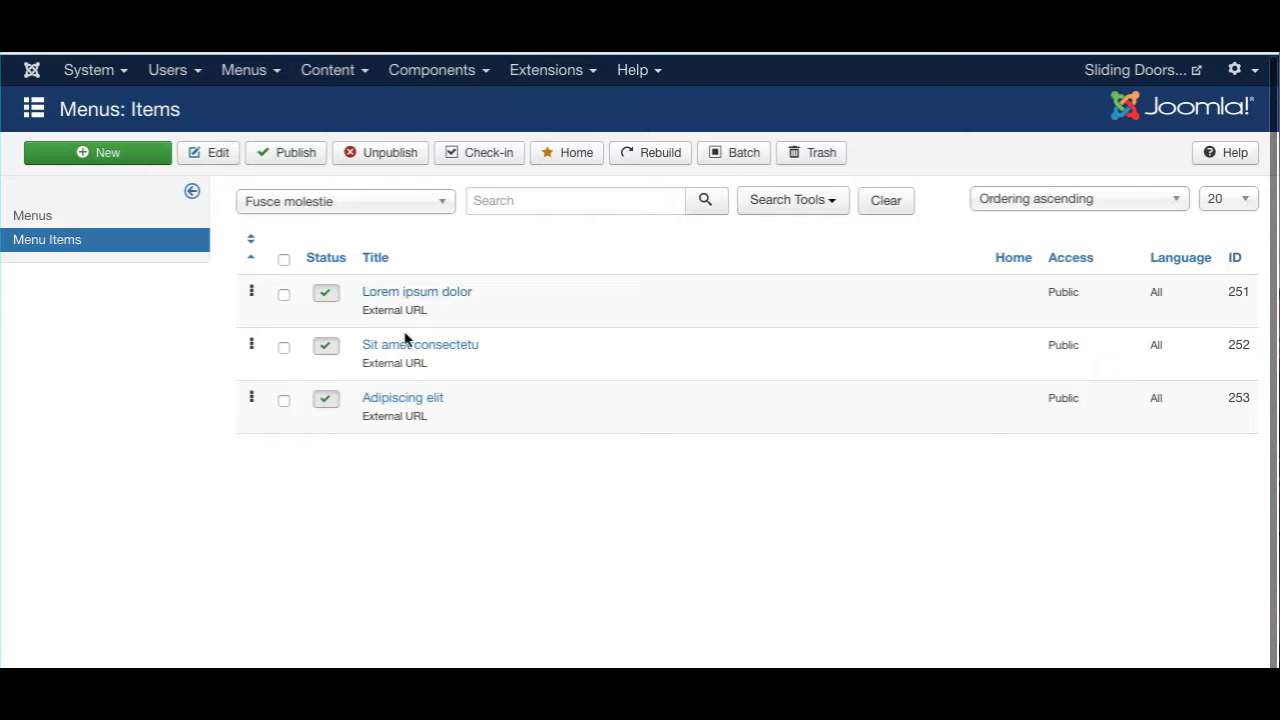
Trash all three Fusce molestie menu items and return to the menu types list.
{"action": "left_click", "coordinate": [284, 259]}
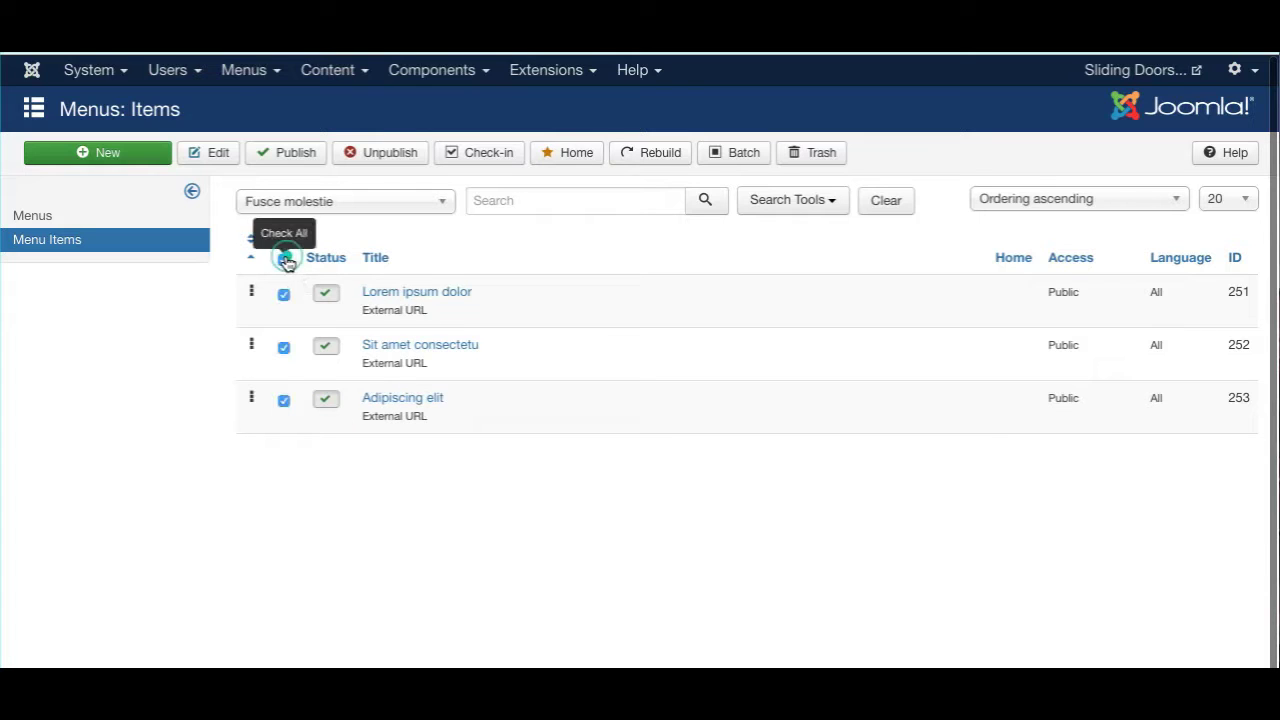
{"action": "left_click", "coordinate": [819, 157]}
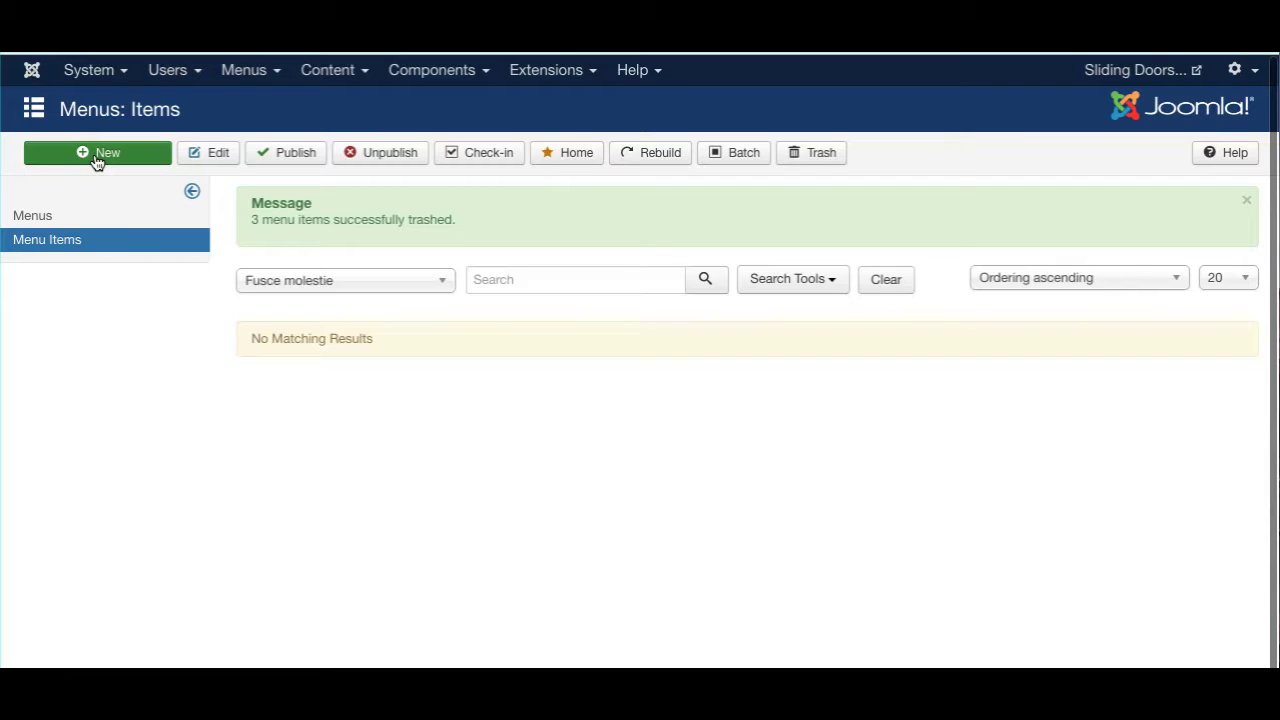
{"action": "left_click", "coordinate": [104, 218]}
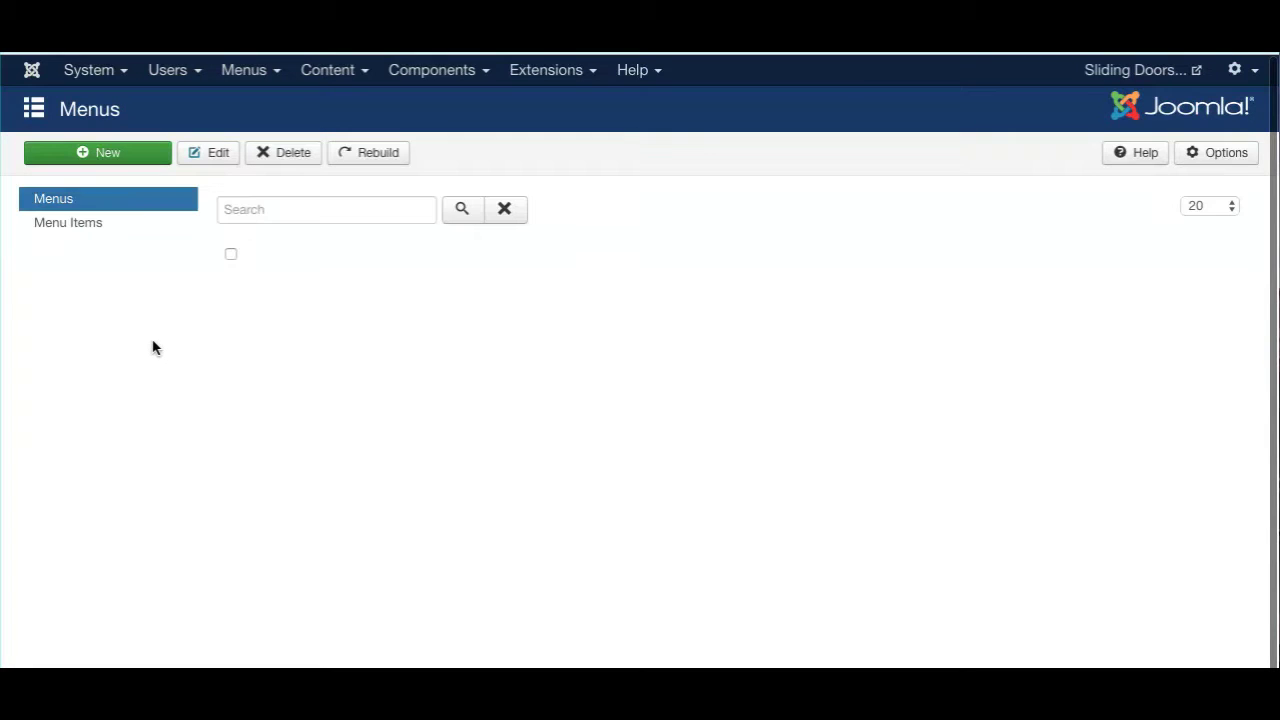
Delete the Fusce molestie menu type, confirming with OK, then tick Aenean sem and Dolor sit.
{"action": "left_click", "coordinate": [775, 470]}
{"action": "left_click", "coordinate": [727, 486]}
{"action": "left_click", "coordinate": [251, 476]}
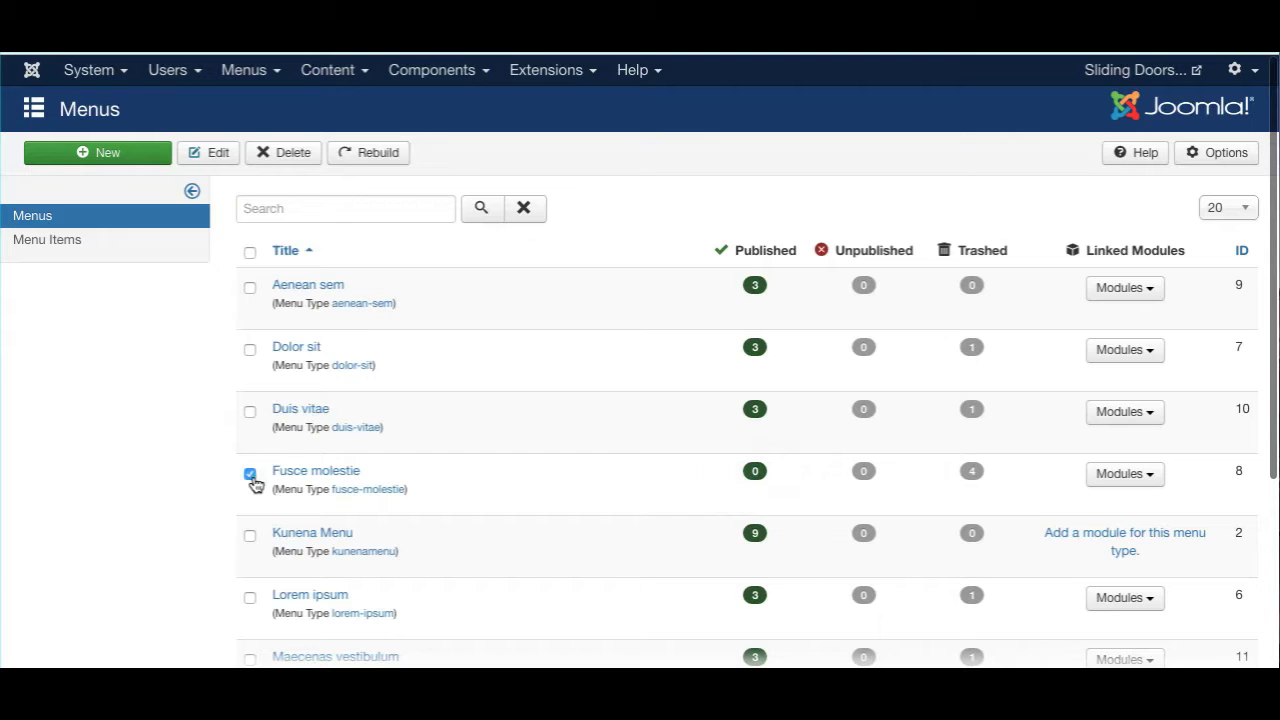
{"action": "left_click", "coordinate": [290, 152]}
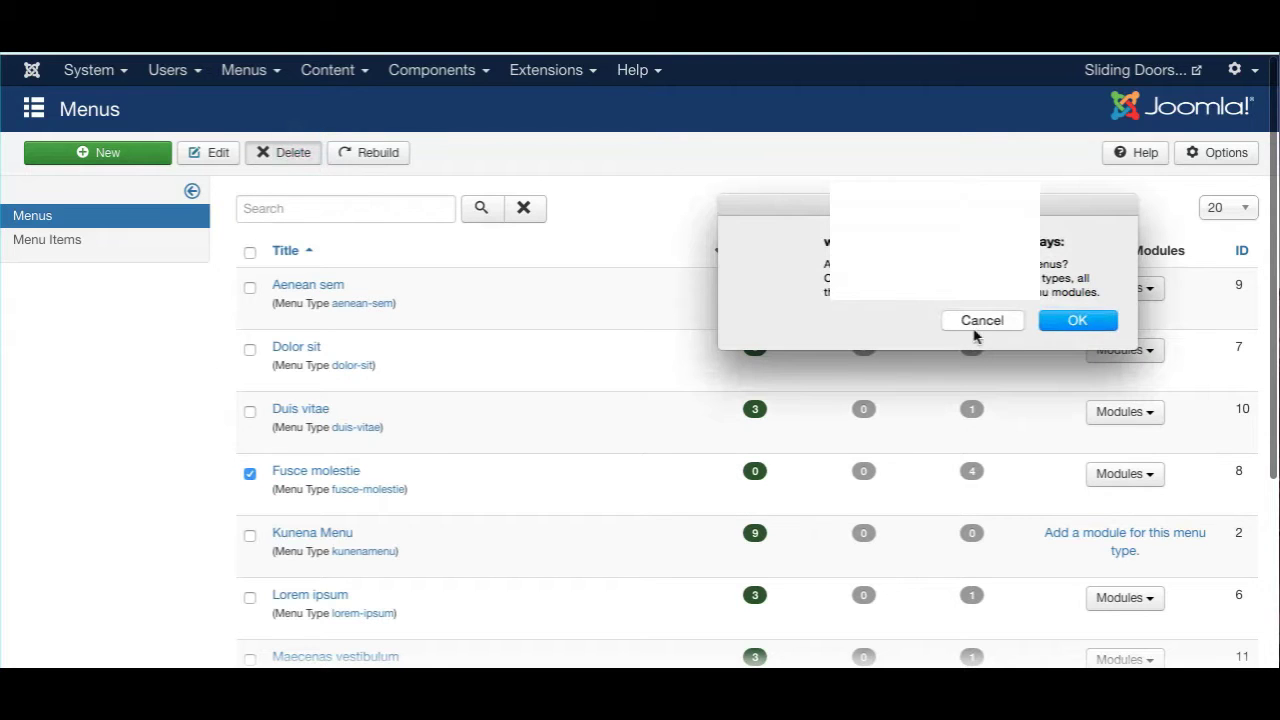
{"action": "left_click", "coordinate": [1100, 322]}
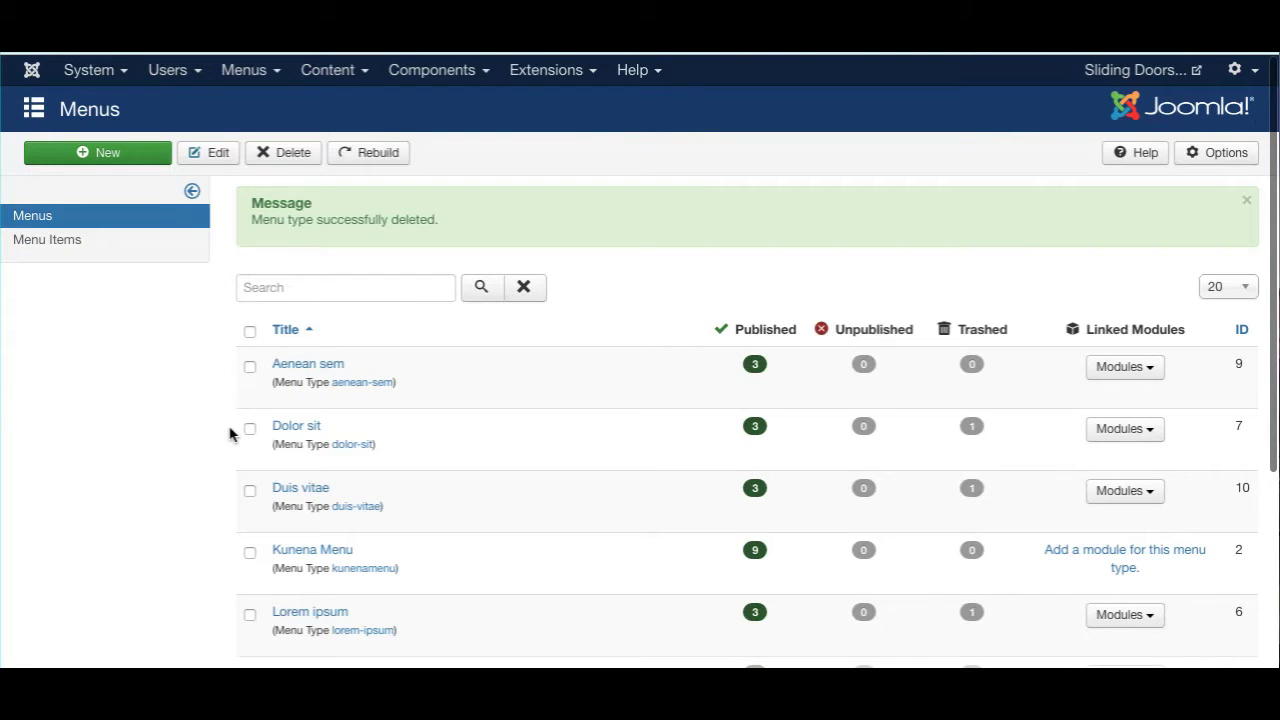
{"action": "left_click", "coordinate": [250, 366]}
{"action": "left_click", "coordinate": [250, 428]}
Clear the menu type ticks, open Aenean sem's items and trash all three.
{"action": "left_click", "coordinate": [250, 490]}
{"action": "left_click", "coordinate": [250, 490]}
{"action": "left_click", "coordinate": [250, 428]}
{"action": "left_click", "coordinate": [250, 367]}
{"action": "left_click", "coordinate": [308, 366]}
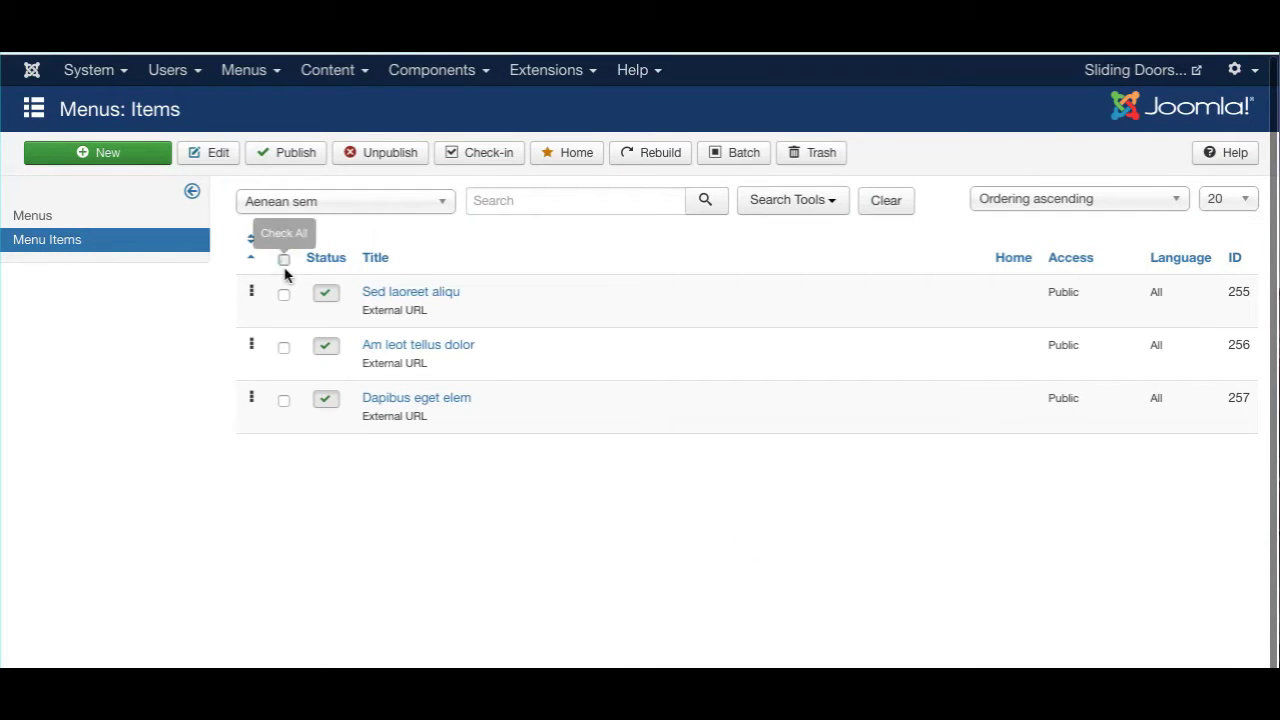
{"action": "left_click", "coordinate": [284, 264]}
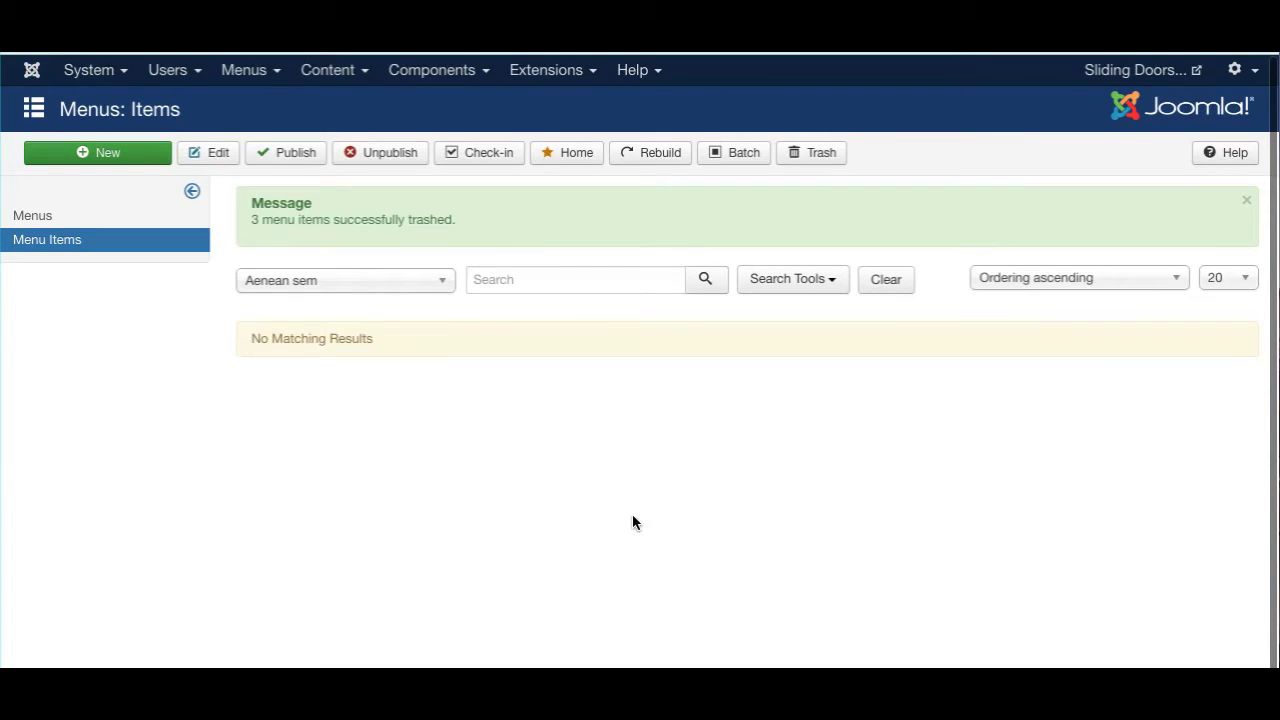
{"action": "left_click", "coordinate": [90, 217]}
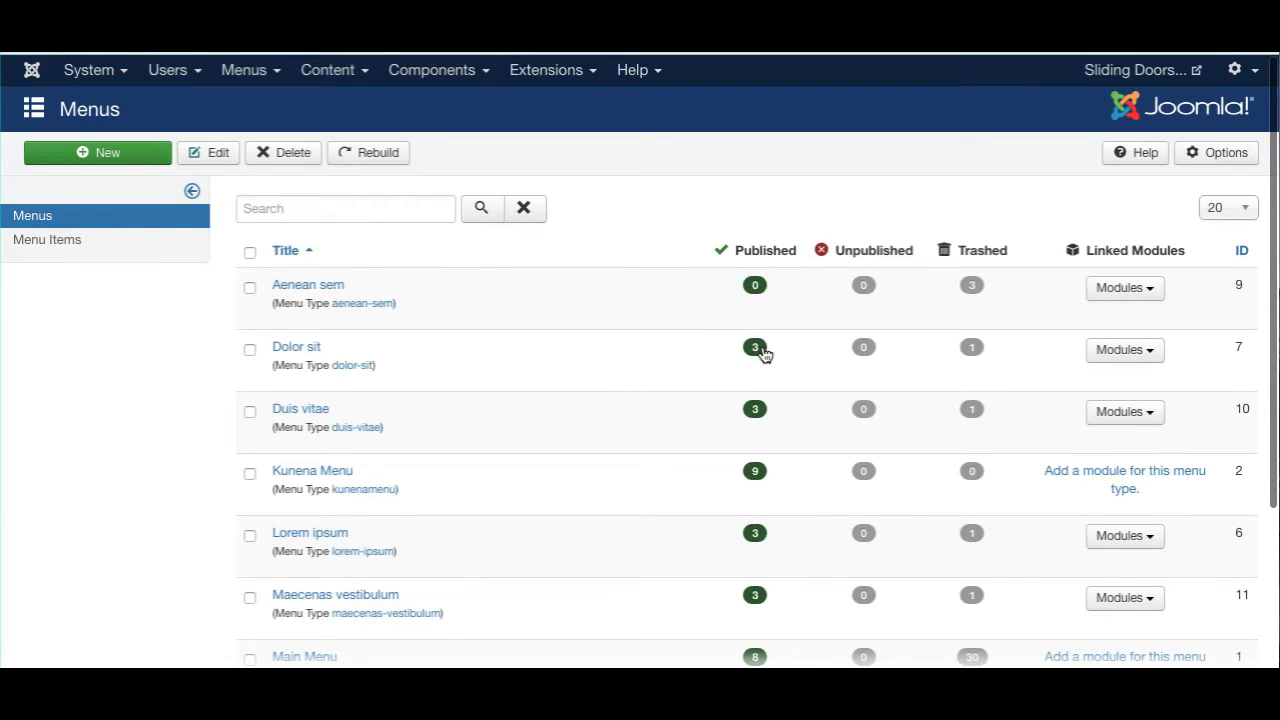
Delete the Dolor sit and Duis vitae menu types and scroll the list to confirm.
{"action": "left_click_drag", "start_coordinate": [772, 344], "coordinate": [731, 346]}
{"action": "left_click", "coordinate": [249, 352]}
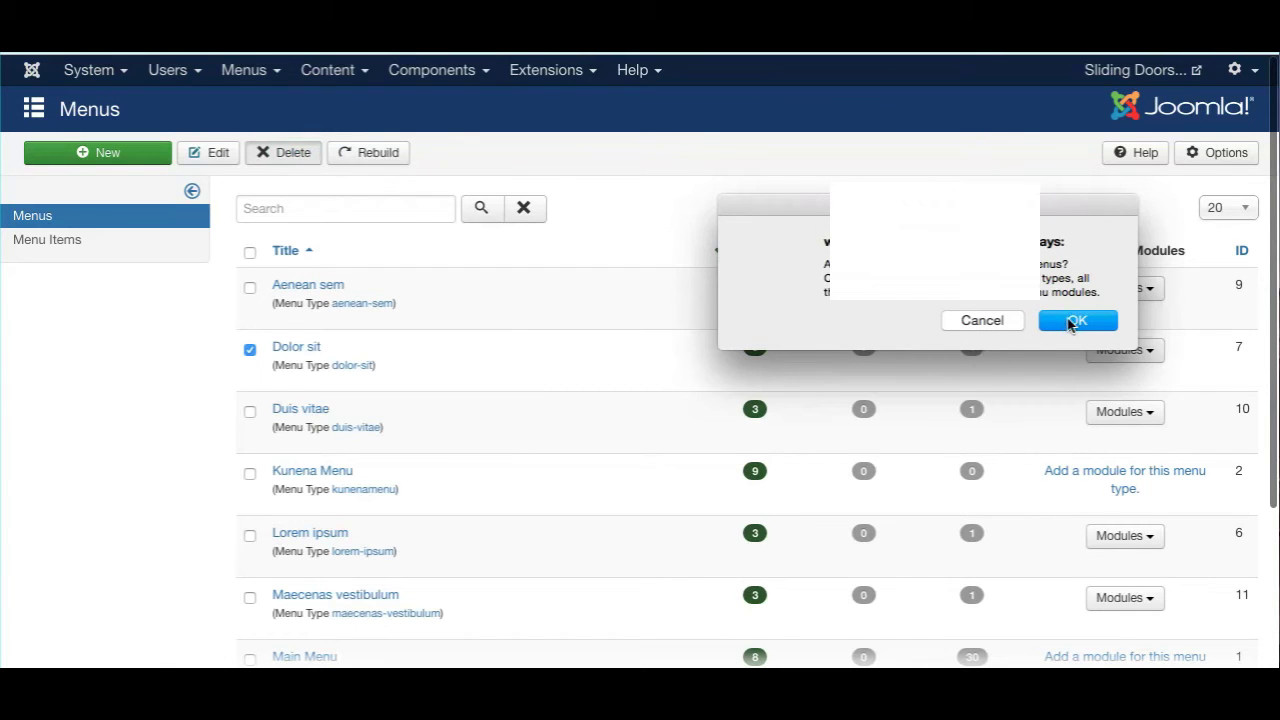
{"action": "left_click", "coordinate": [1071, 321]}
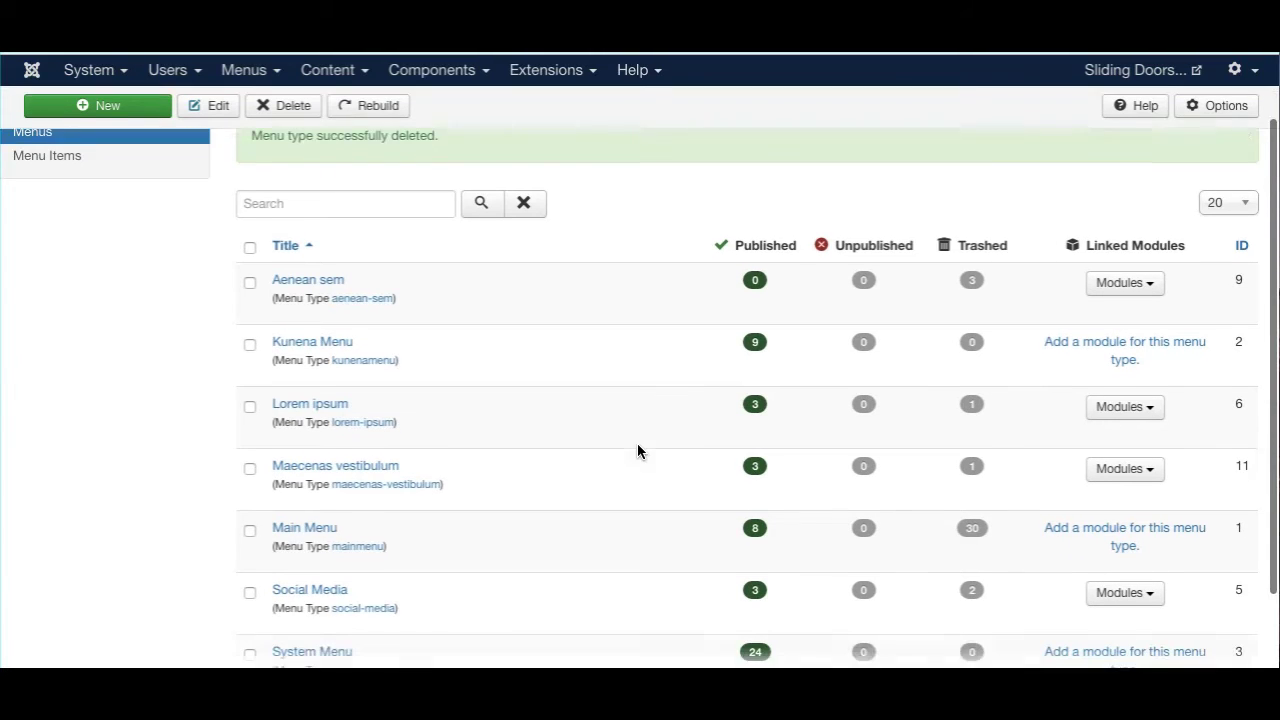
{"action": "scroll", "coordinate": [560, 400], "scroll_direction": "down", "scroll_amount": 1}
{"action": "scroll", "coordinate": [434, 500], "scroll_direction": "down", "scroll_amount": 2}
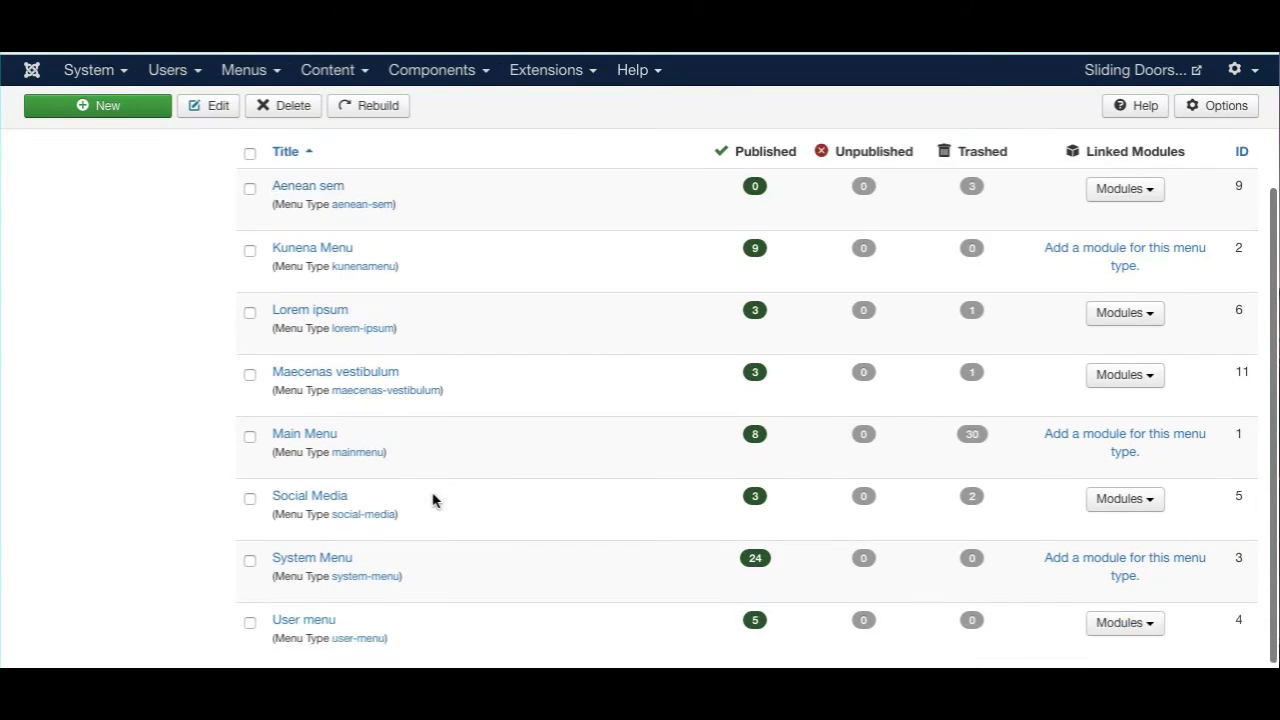
{"action": "scroll", "coordinate": [434, 500], "scroll_direction": "up", "scroll_amount": 3}
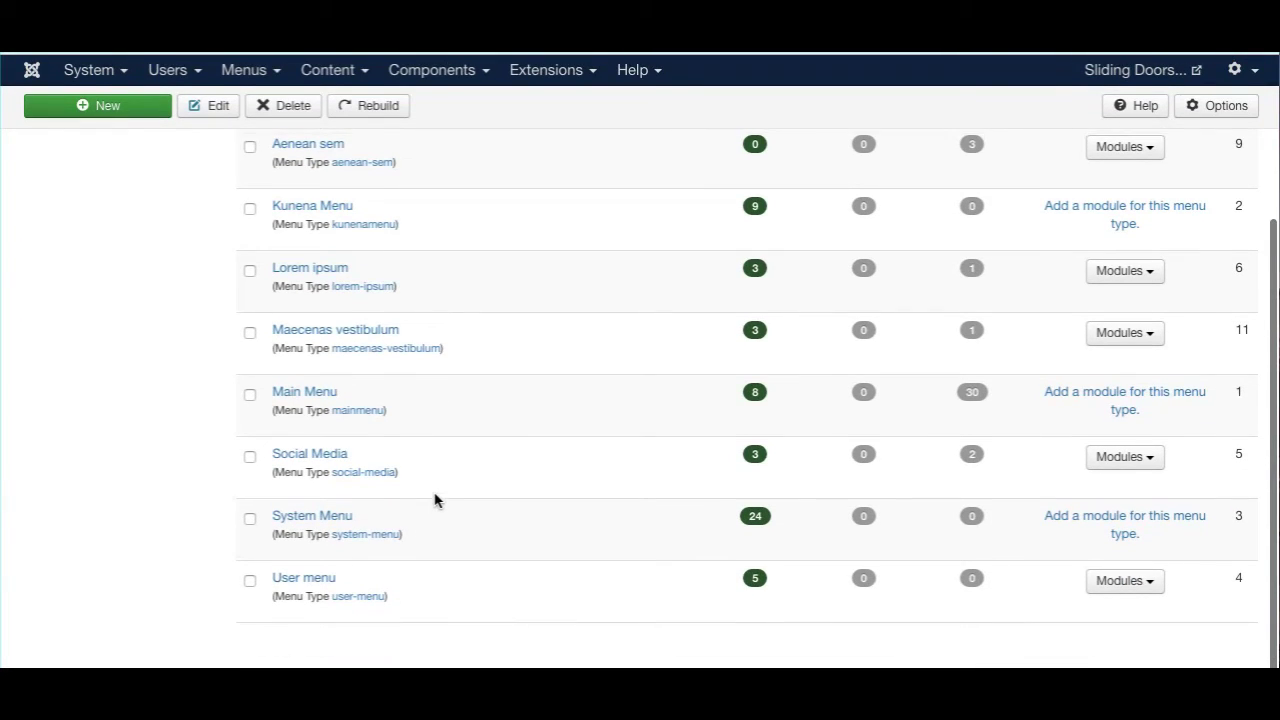